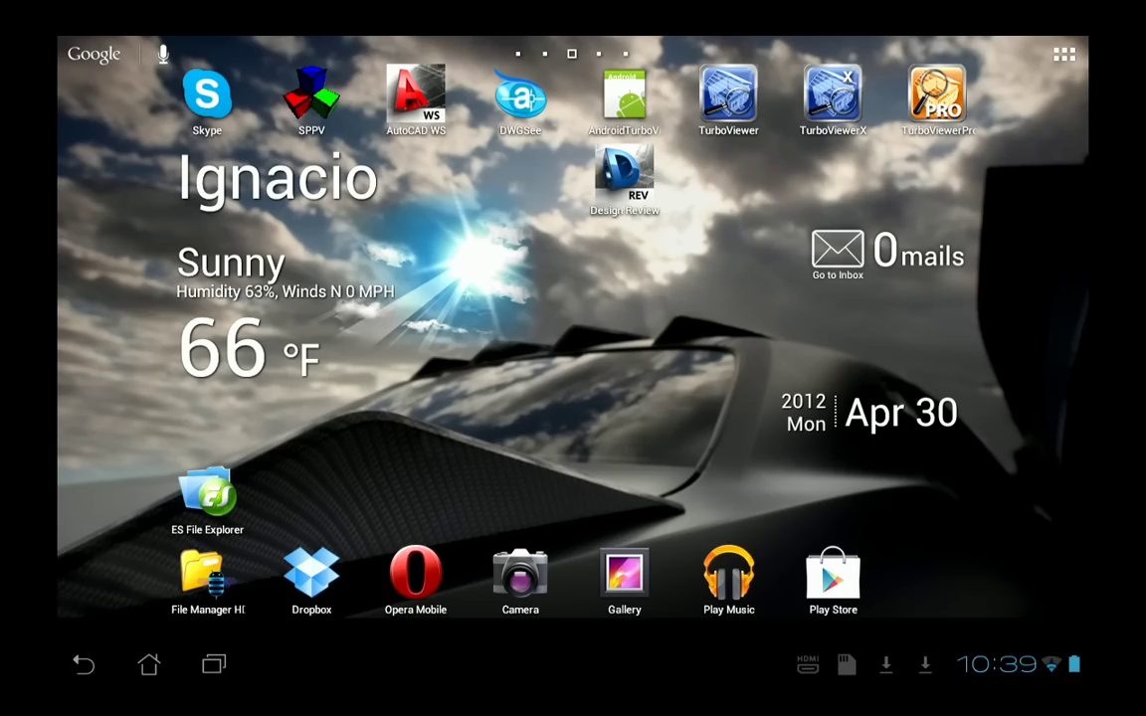
Step: Launch TurboViewer Pro and scroll the Documents list down to 9_Bungalow-3D.dwg
click(832, 95)
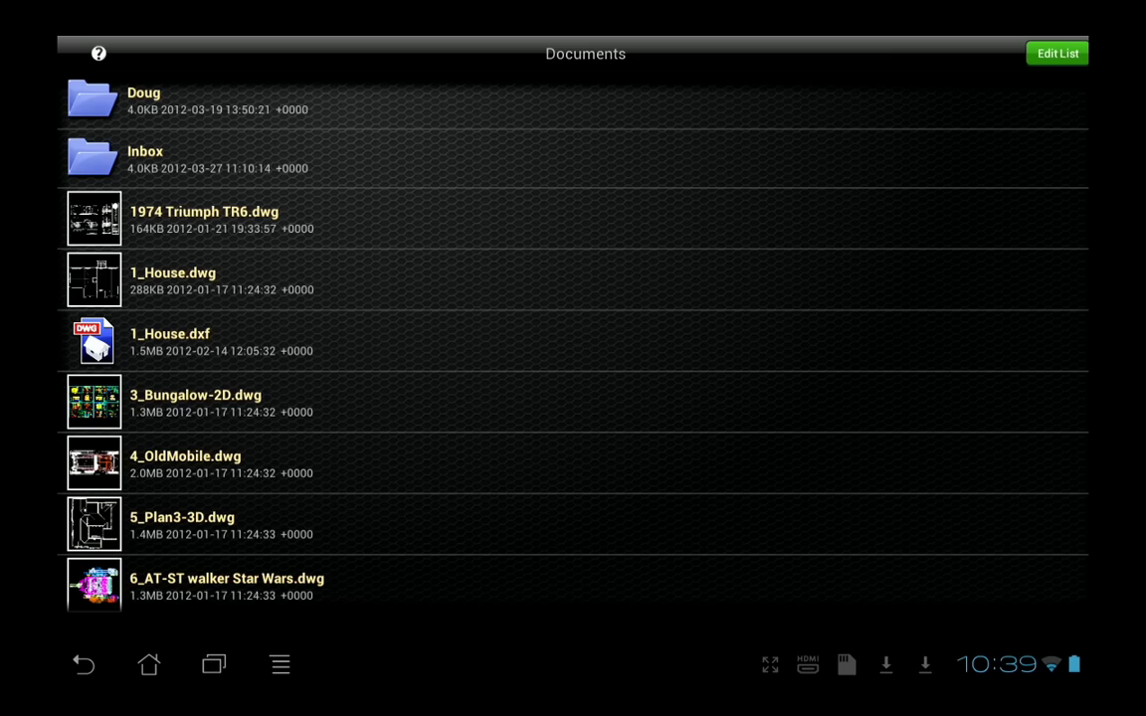
scroll(573, 339, down, 3)
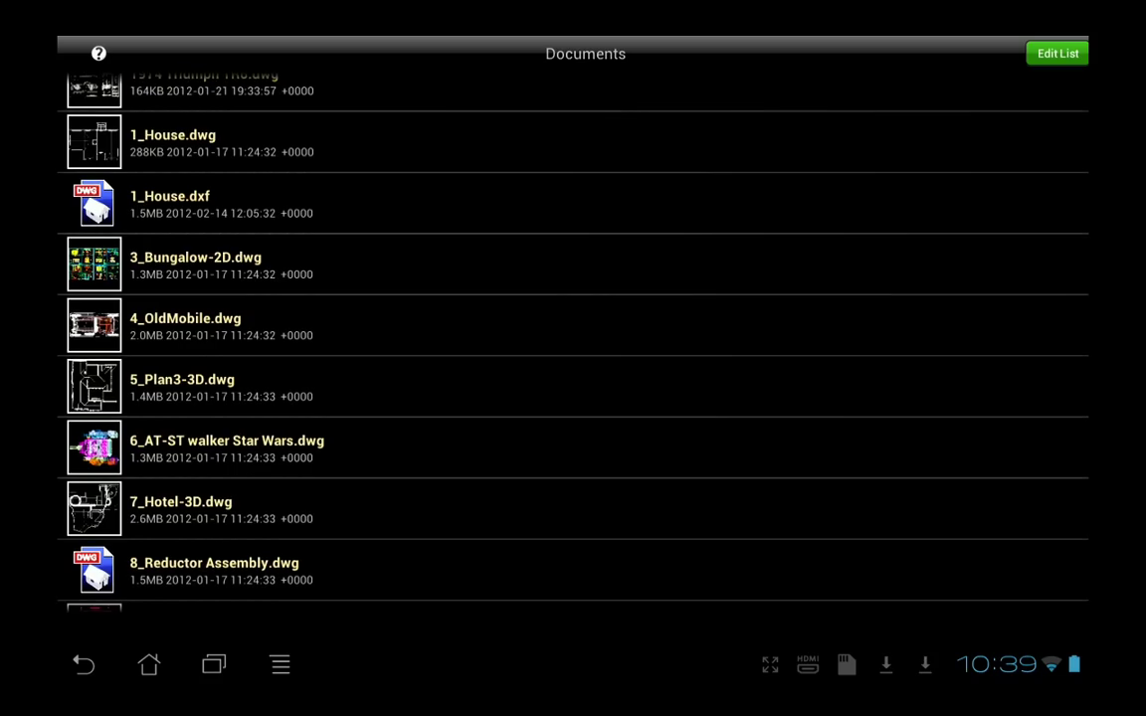
scroll(573, 338, down, 2)
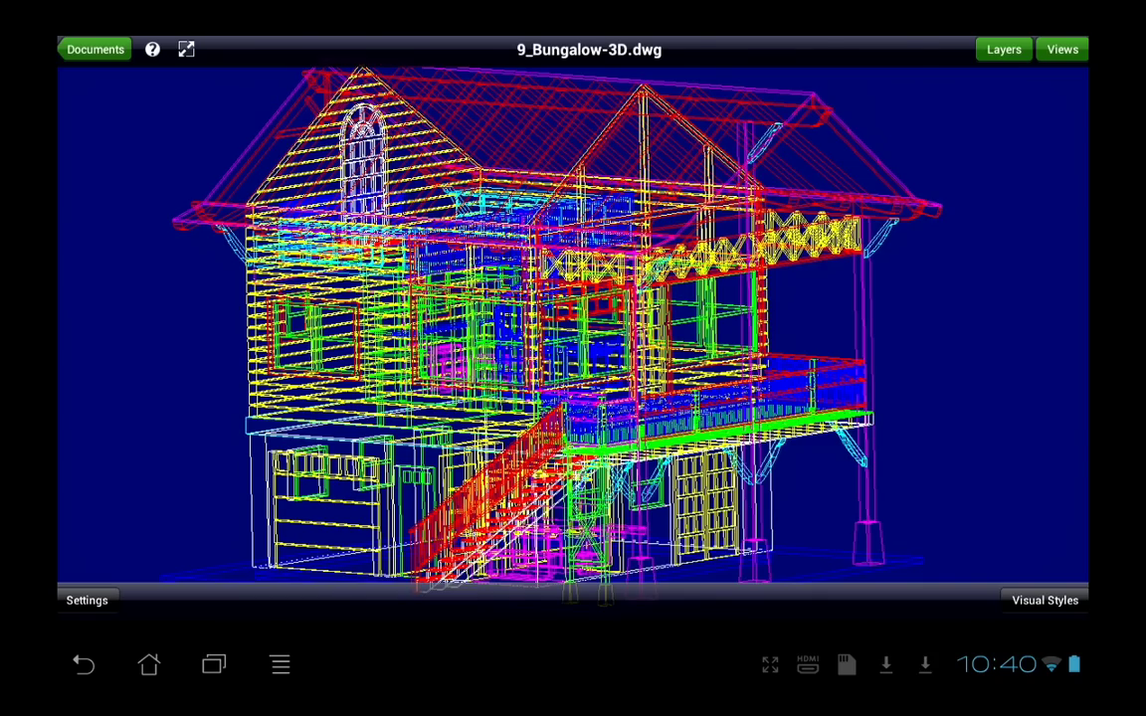
Step: Cycle the bungalow through the top, front, back and isometric corner views
click(1062, 49)
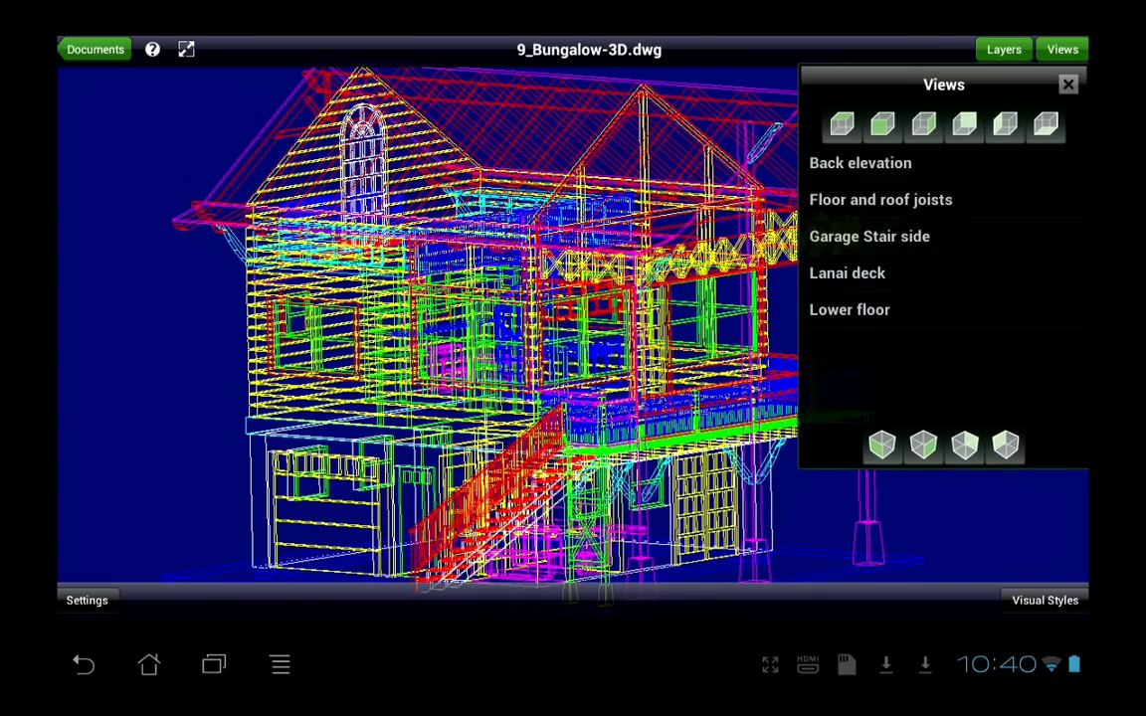
click(841, 123)
click(882, 123)
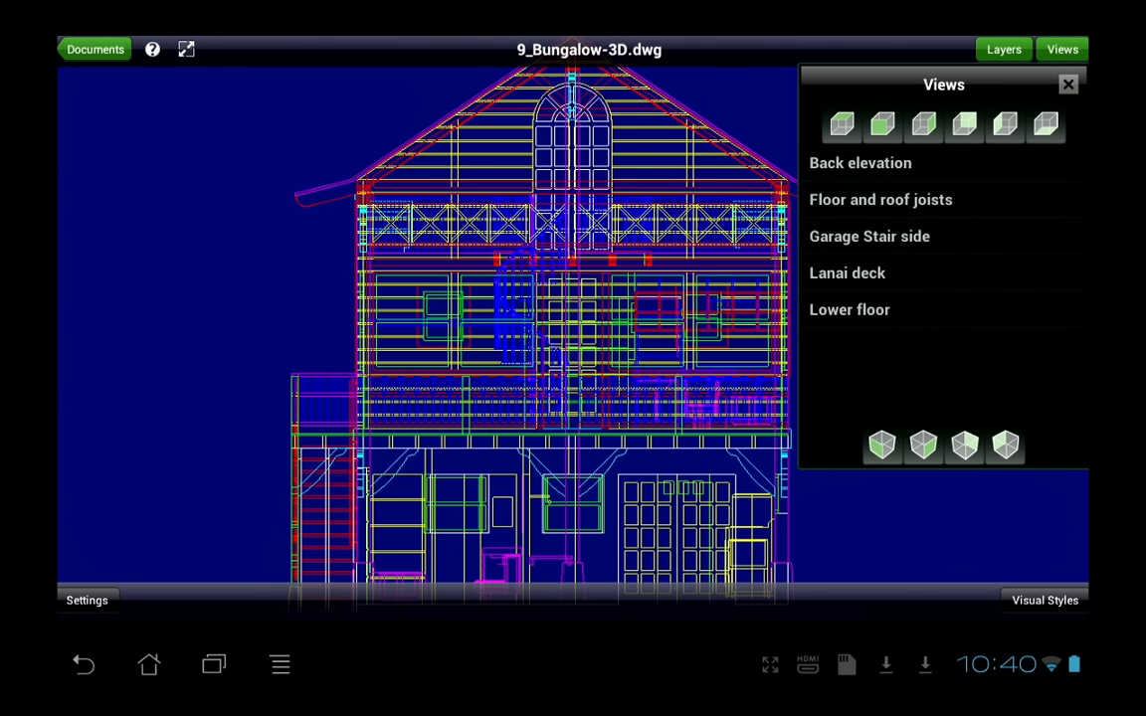
click(922, 123)
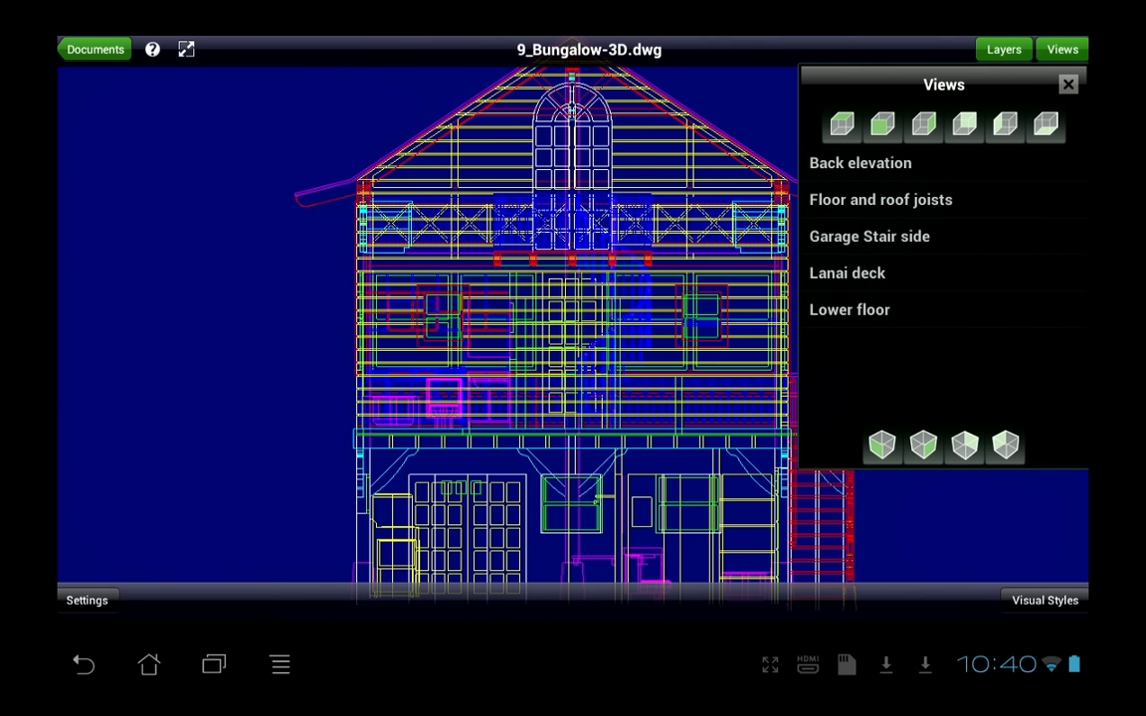
click(881, 445)
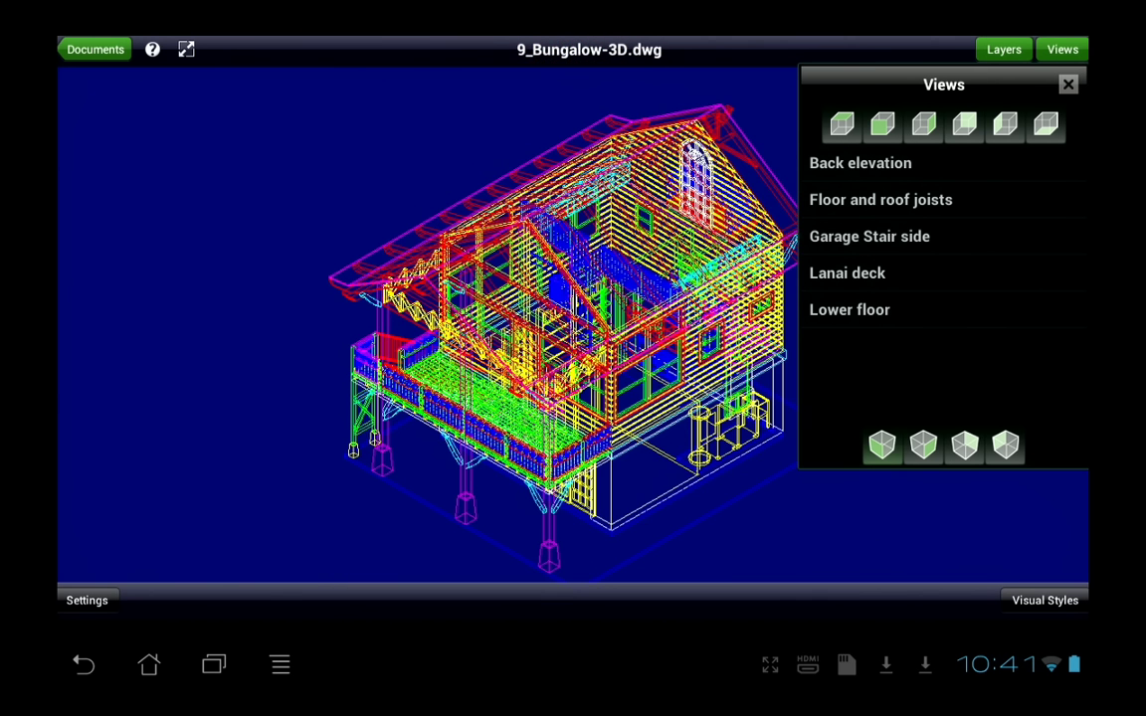
click(923, 445)
click(965, 445)
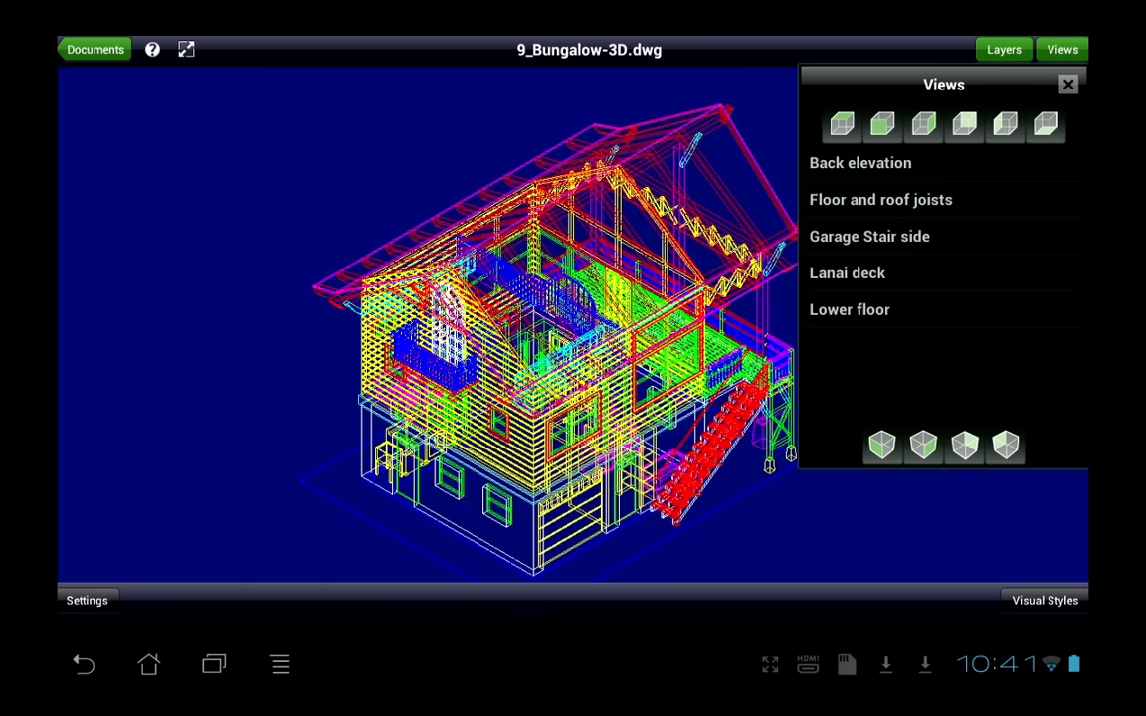
click(1006, 444)
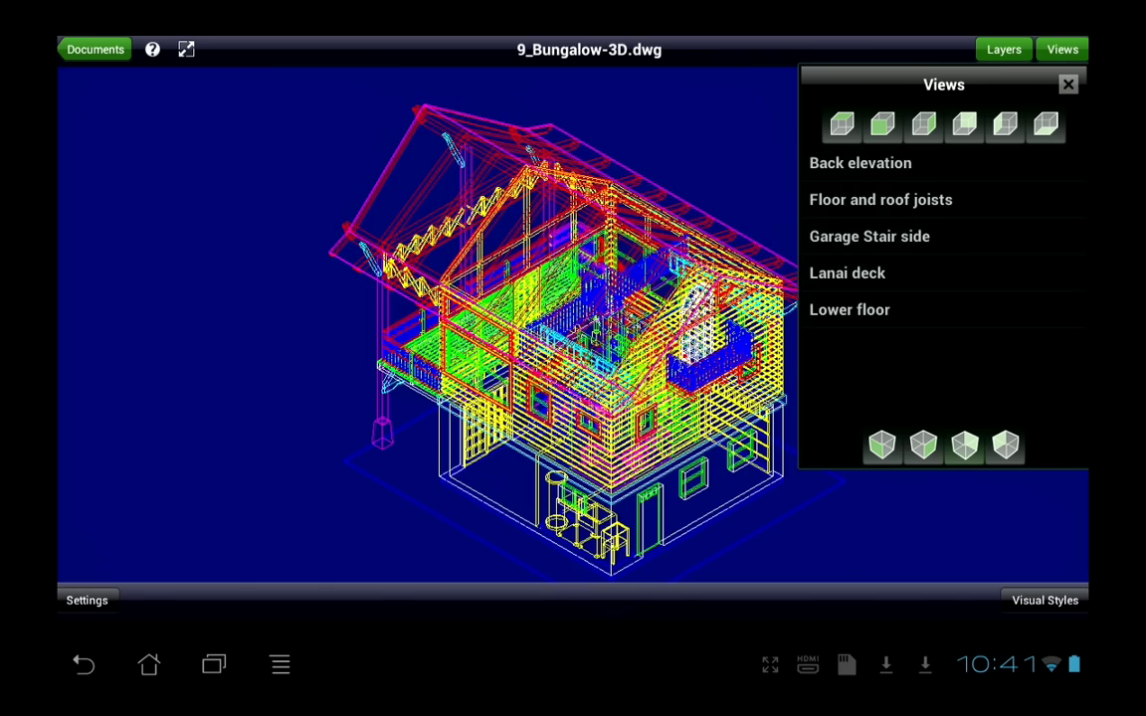
click(881, 445)
click(922, 444)
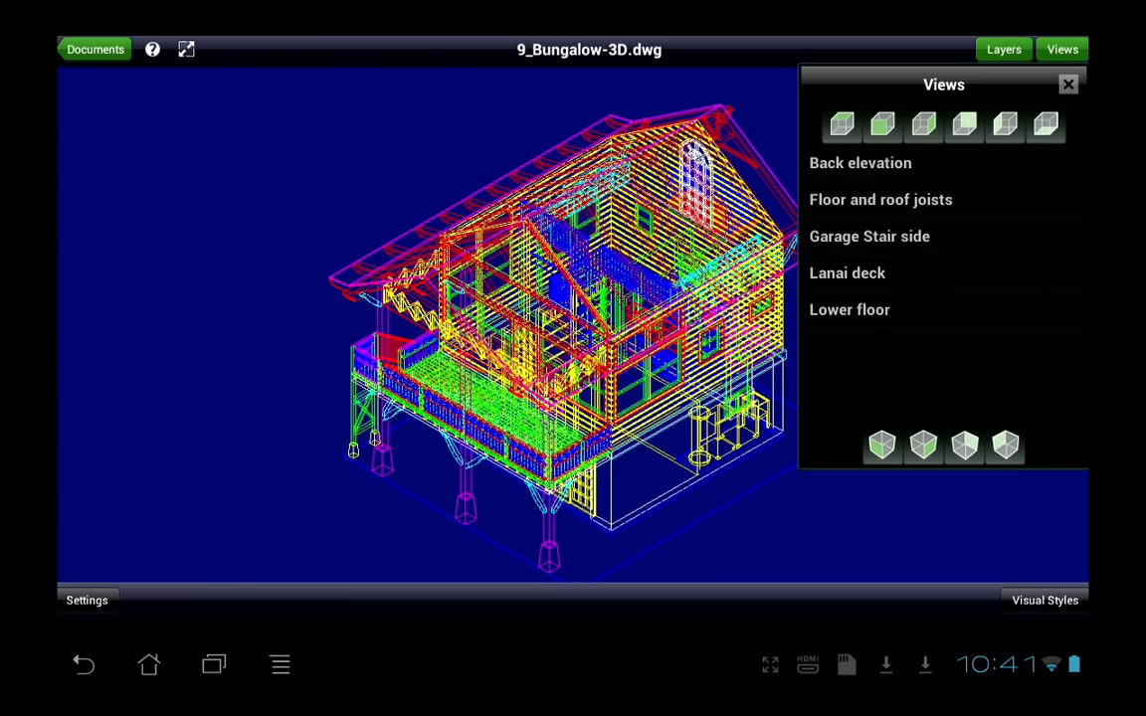
Step: Show the saved Back elevation, Floor and roof joists, Garage Stair side, Lanai deck and Lower floor views
click(860, 163)
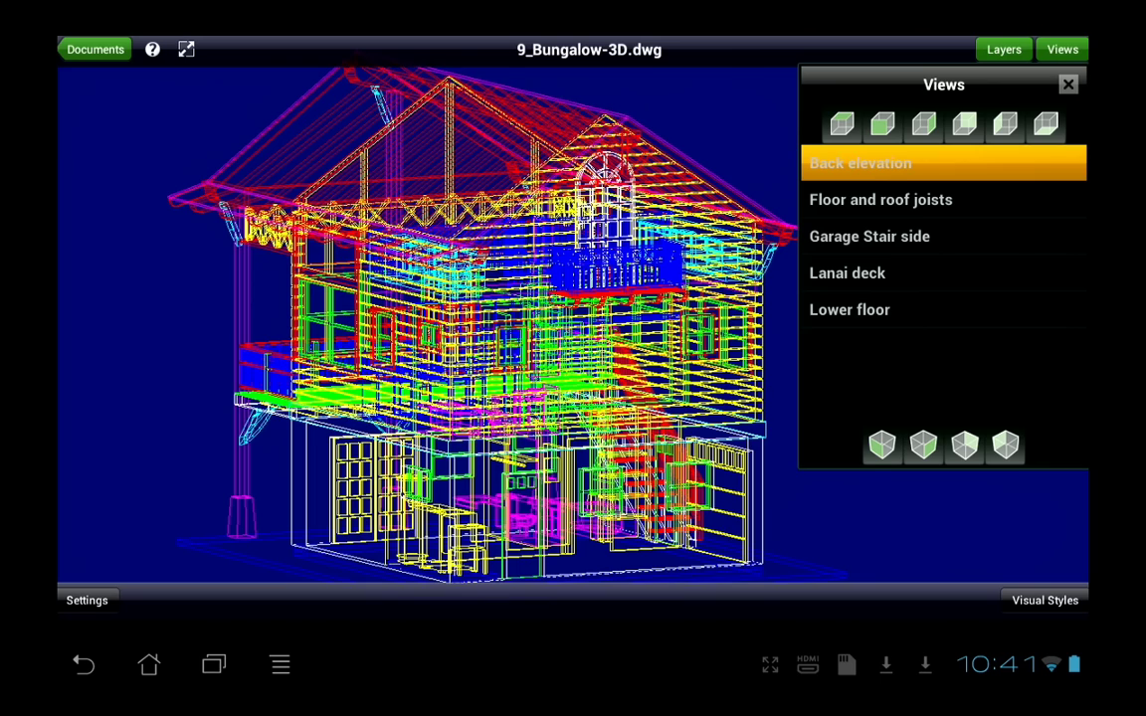
click(880, 200)
click(870, 237)
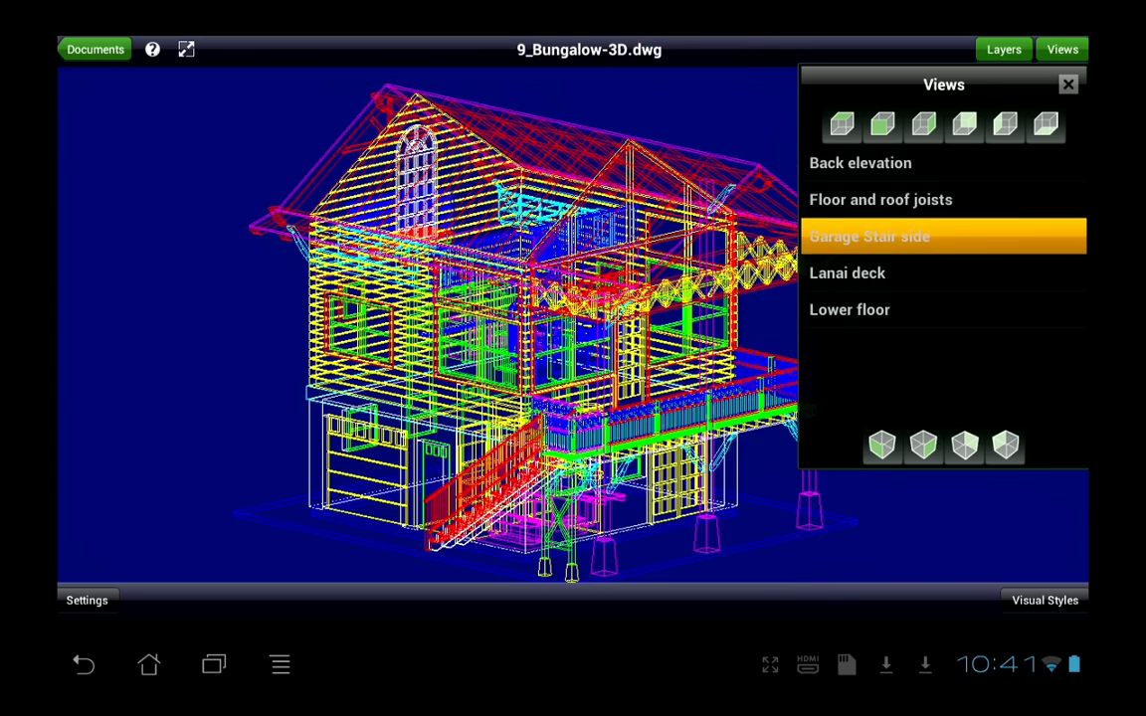
click(846, 273)
click(849, 309)
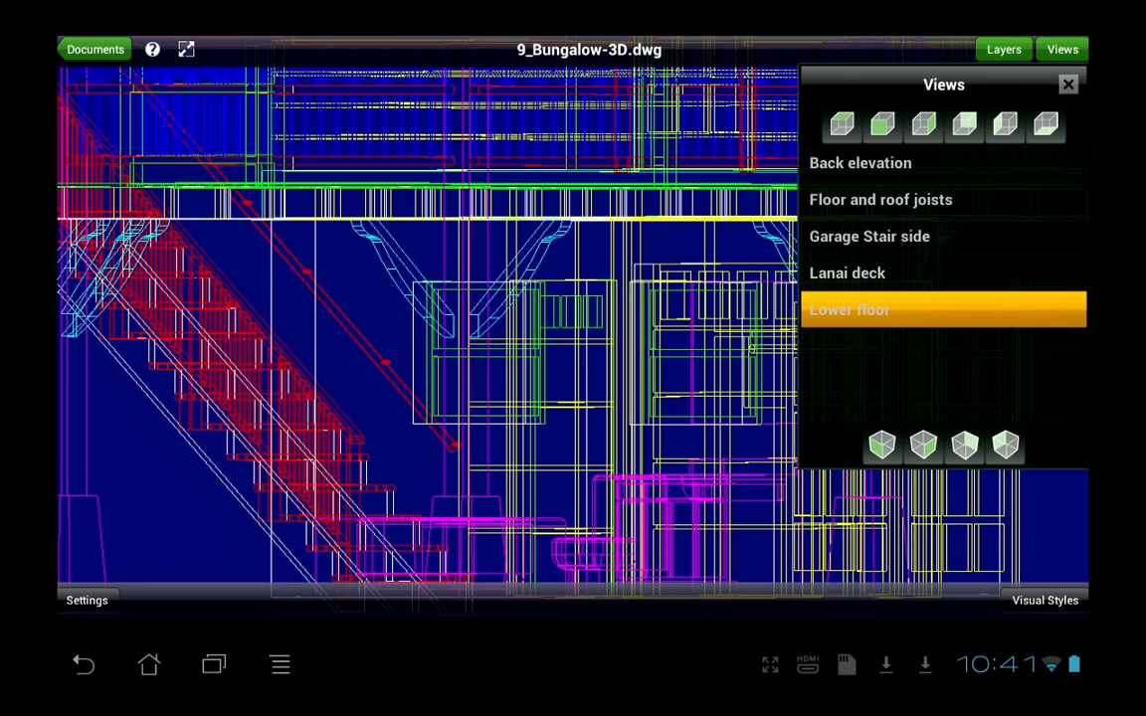
Step: Close the views list and display the visual style settings on the isometric view
click(1067, 84)
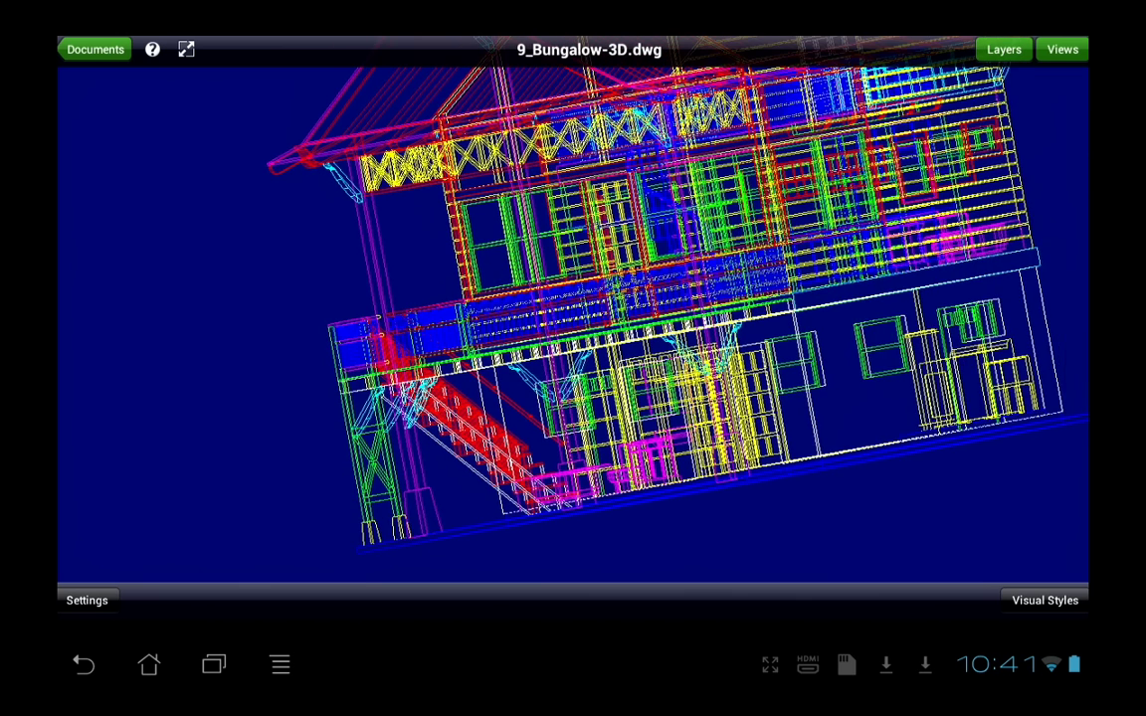
click(1062, 49)
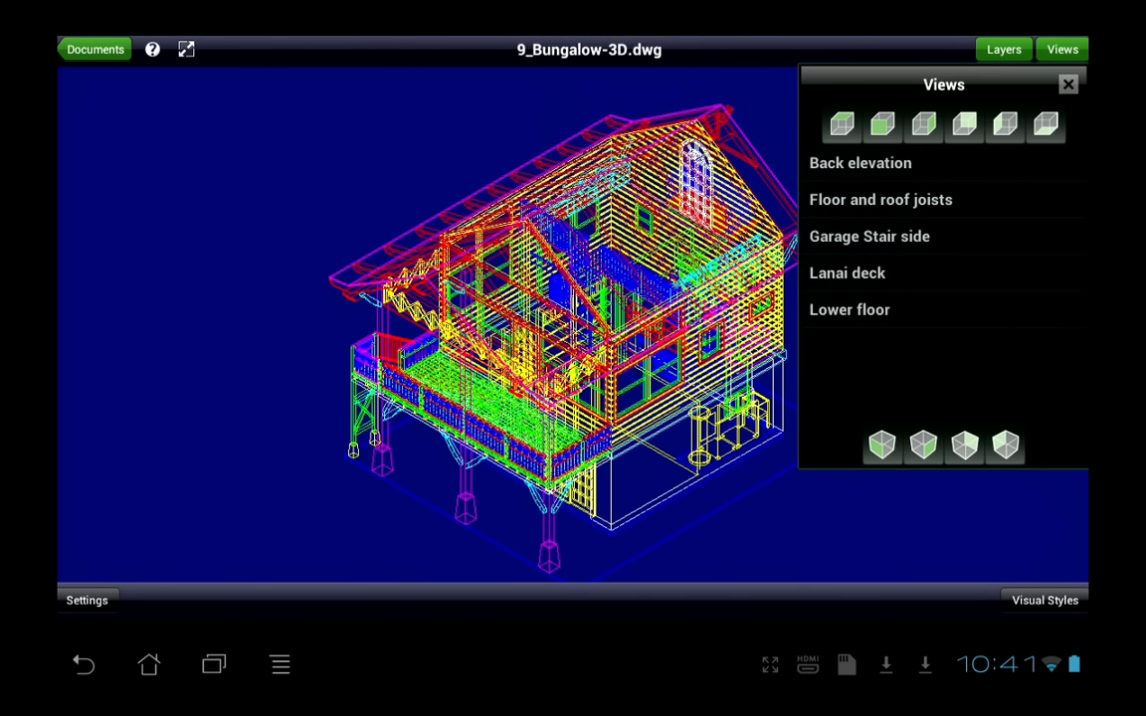
click(1068, 85)
click(1044, 600)
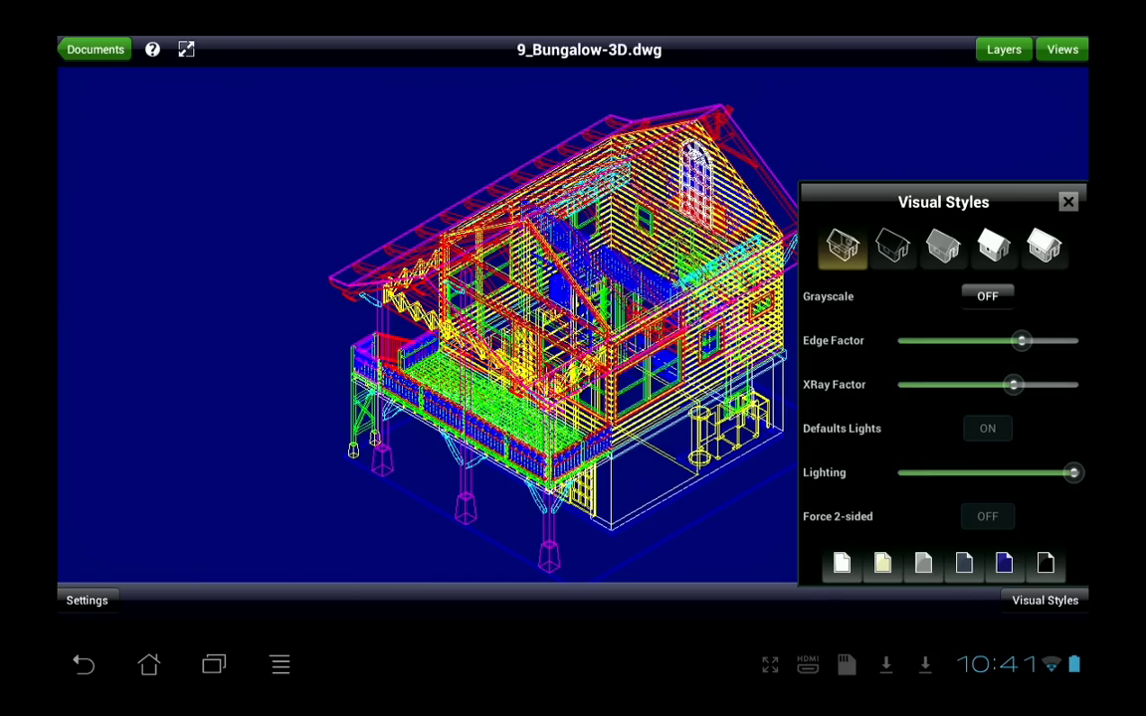
Step: Turn grayscale on and pick the dark navy background after trying the other swatches
click(987, 297)
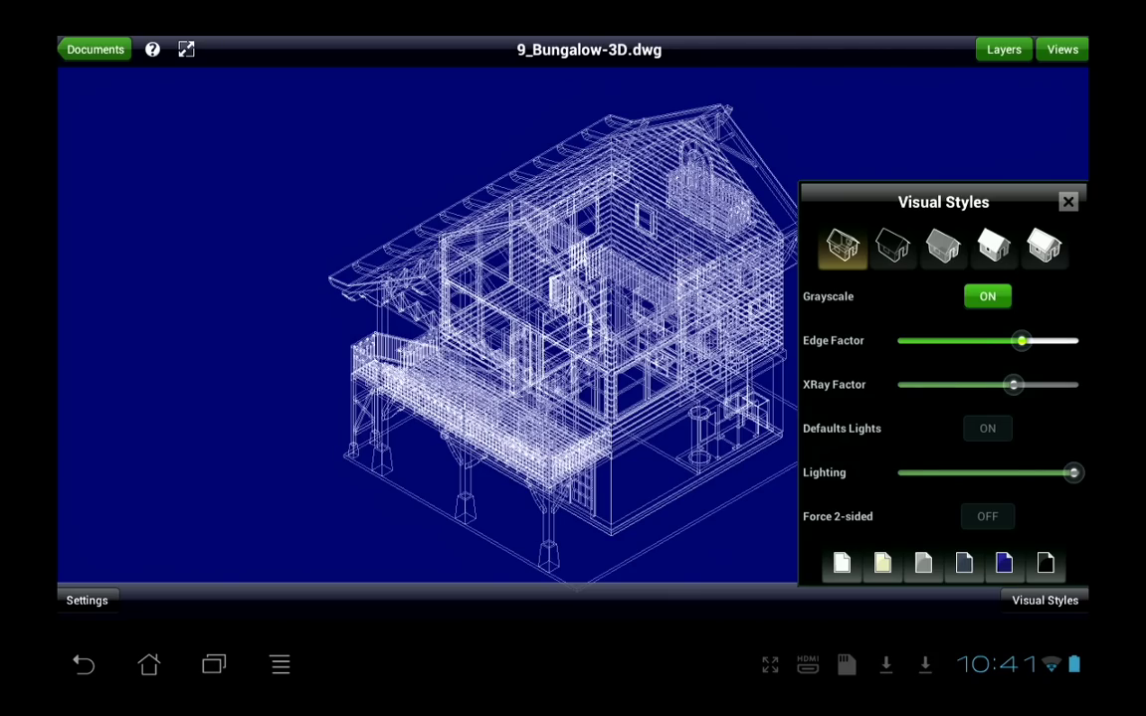
click(964, 563)
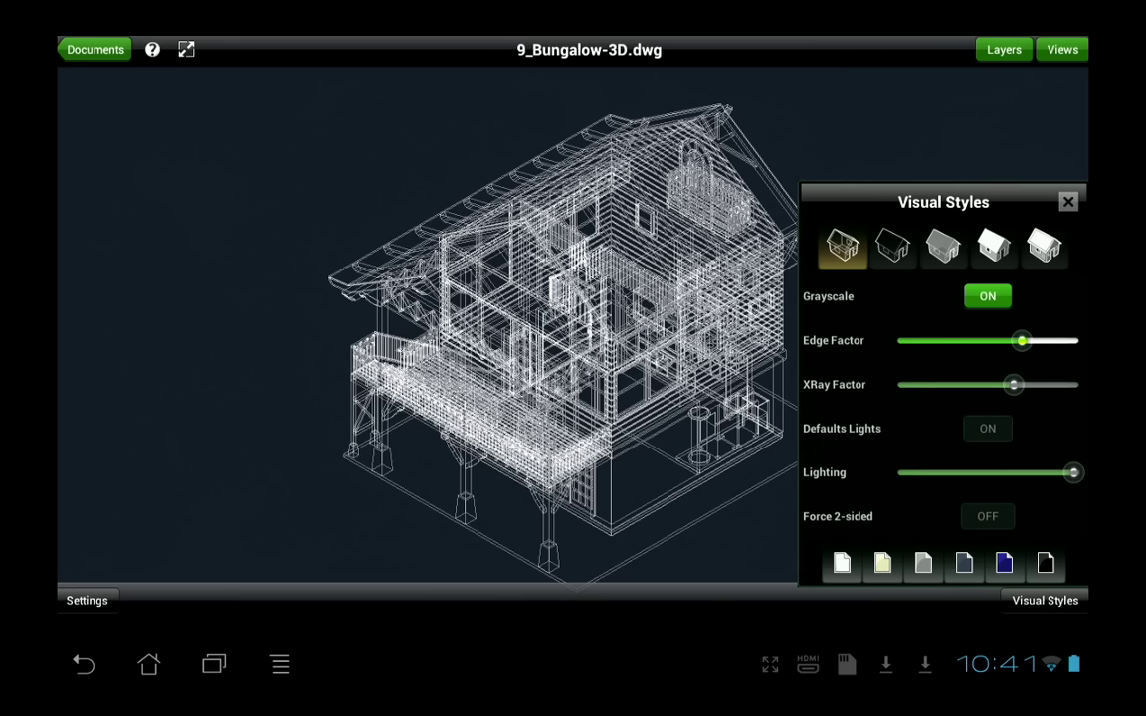
click(1045, 563)
click(1004, 562)
click(923, 563)
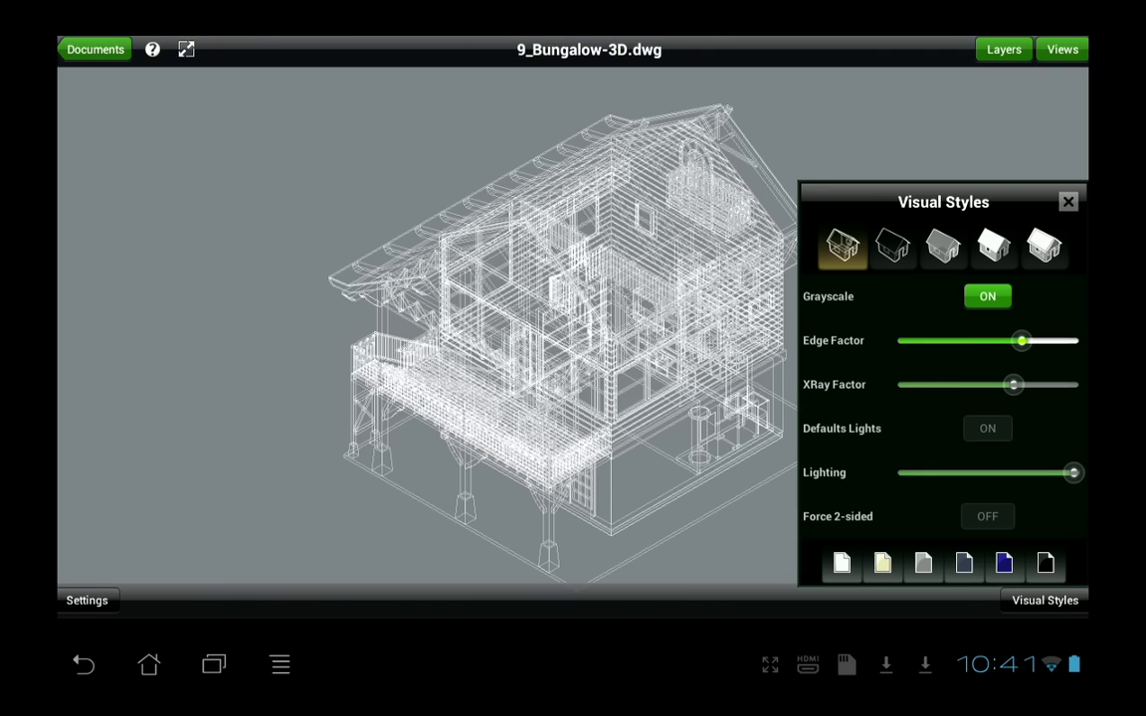
click(882, 563)
click(964, 563)
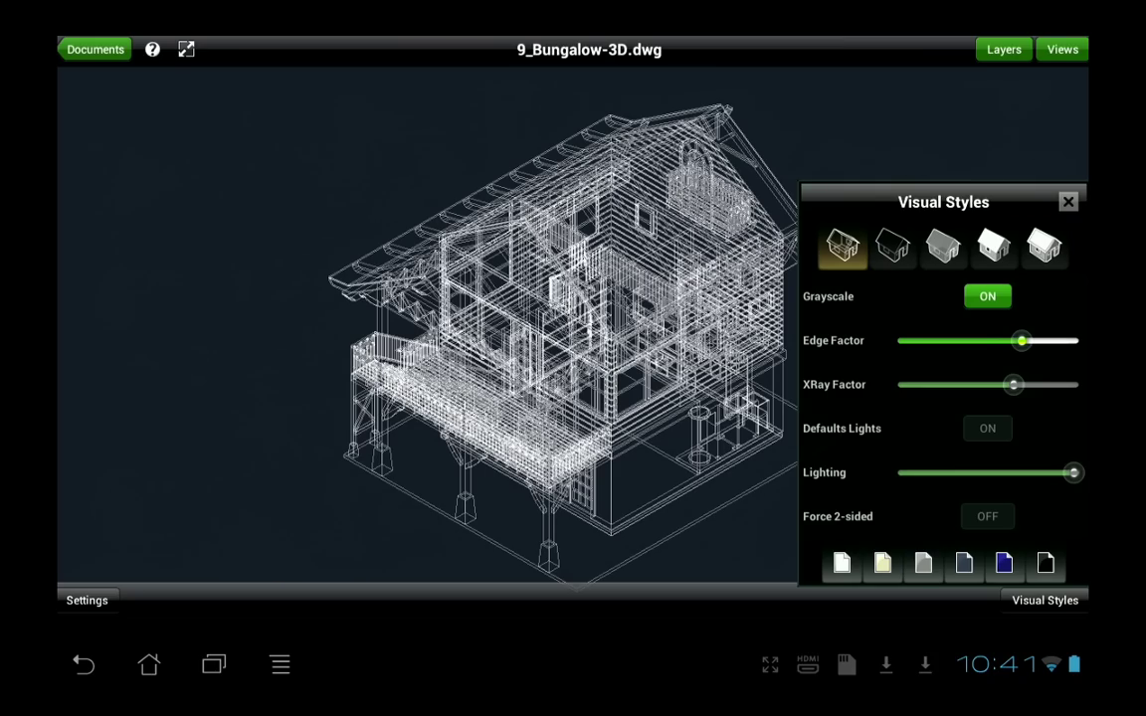
click(1068, 202)
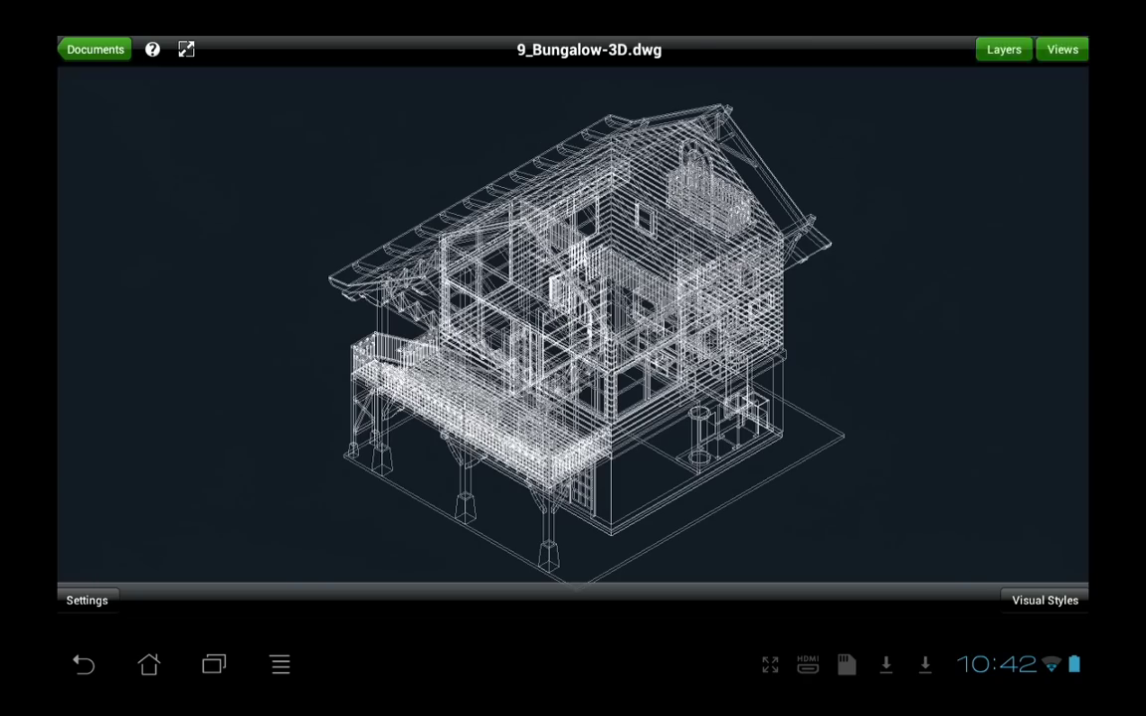
Step: Try hidden-line and X-ray styles, orbit to show stairs and garage, and brighten edges
click(1045, 599)
click(892, 246)
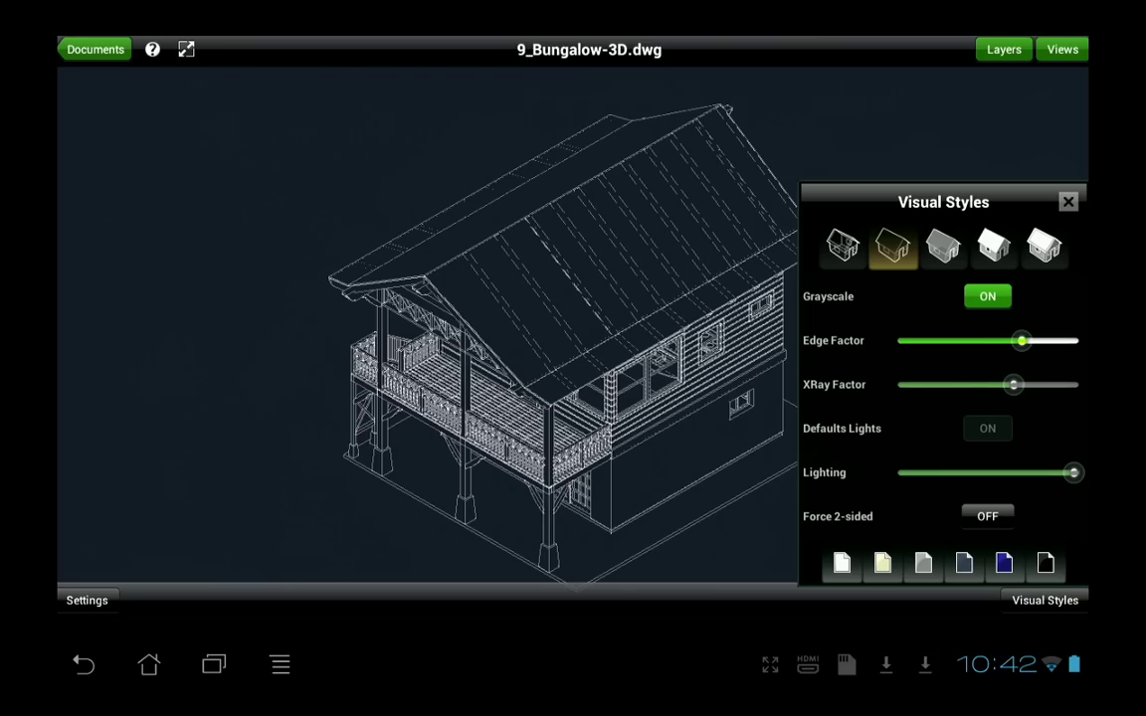
click(1068, 202)
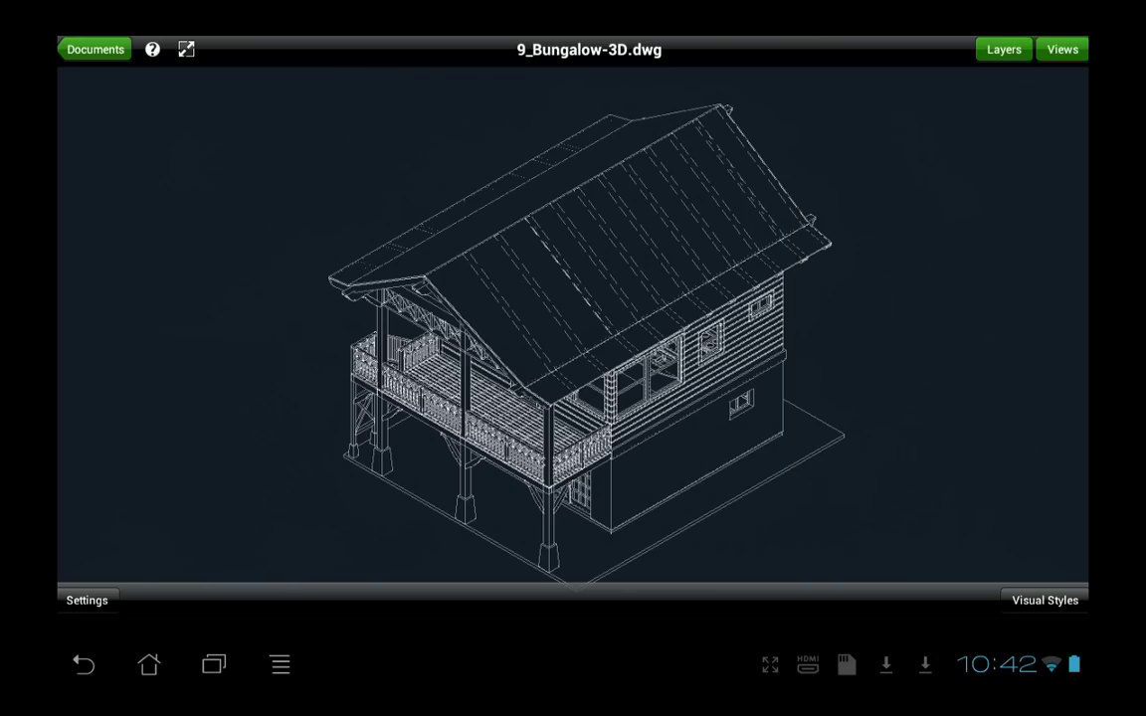
drag(696, 348, 447, 343)
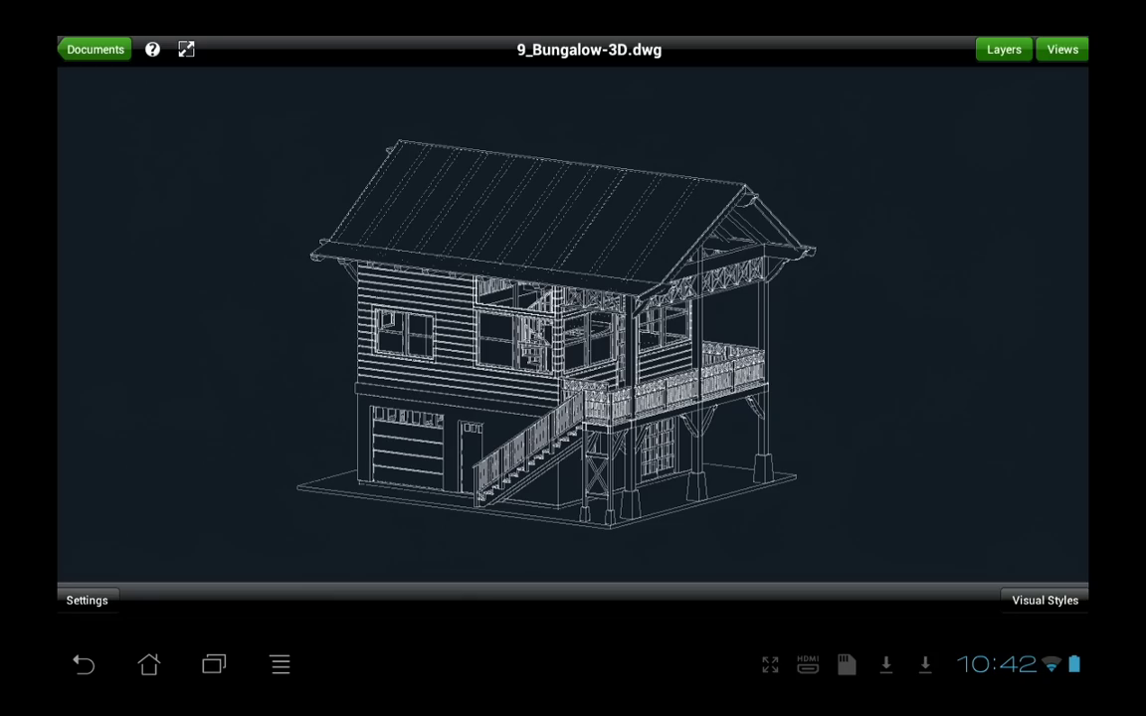
click(1045, 600)
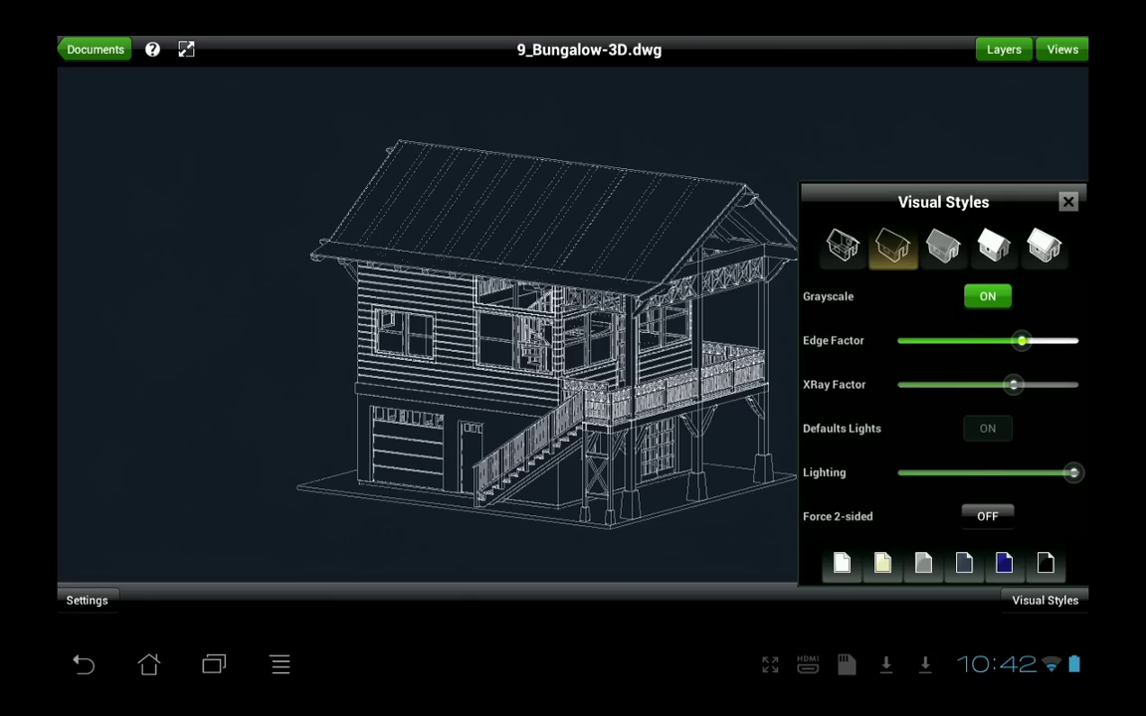
click(943, 246)
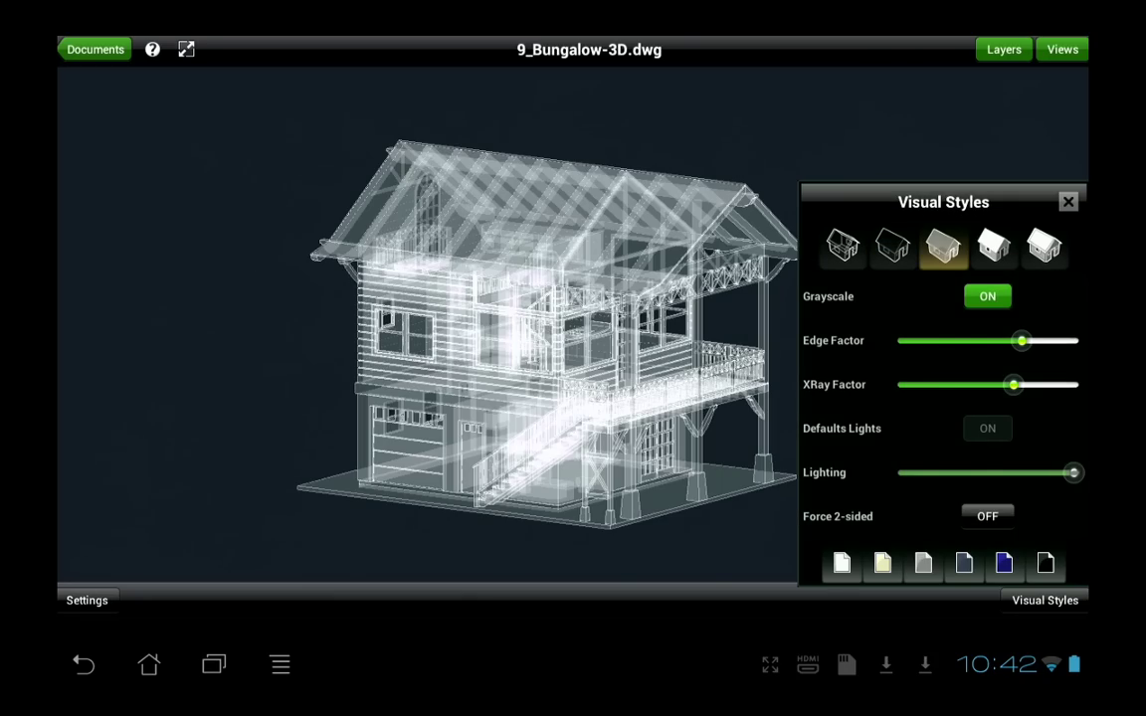
mouse_move(1012, 383)
mouse_down()
mouse_move(1030, 384)
mouse_move(974, 383)
mouse_move(1014, 384)
mouse_up()
click(892, 246)
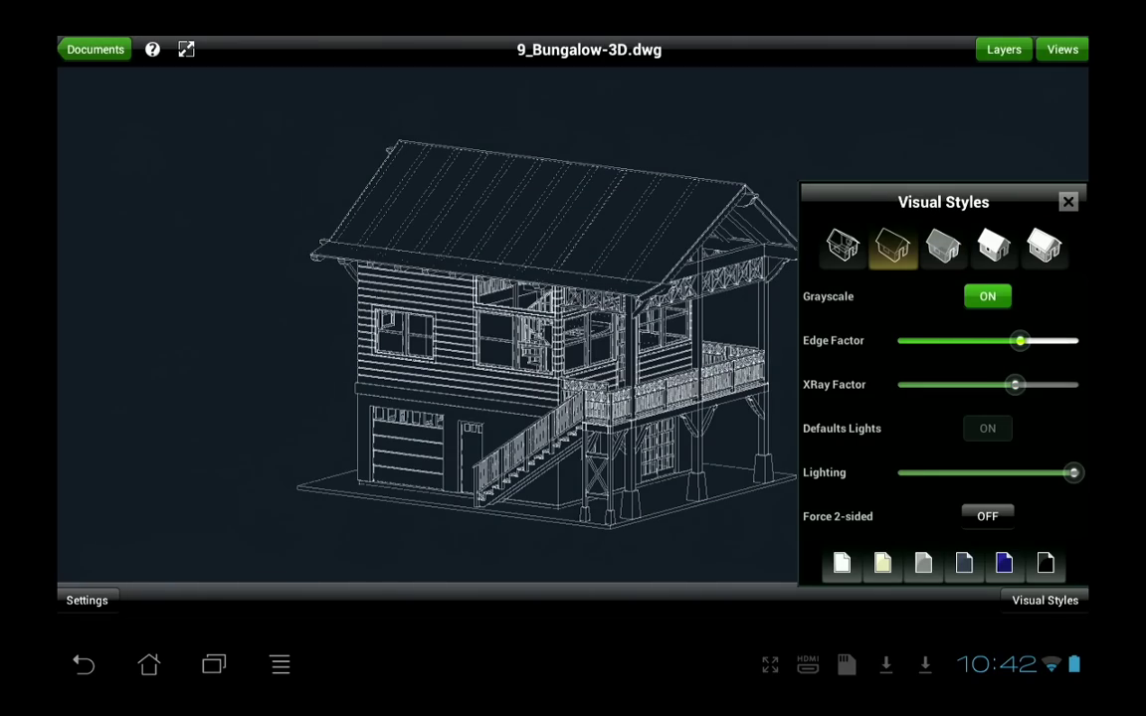
drag(1021, 340, 1043, 340)
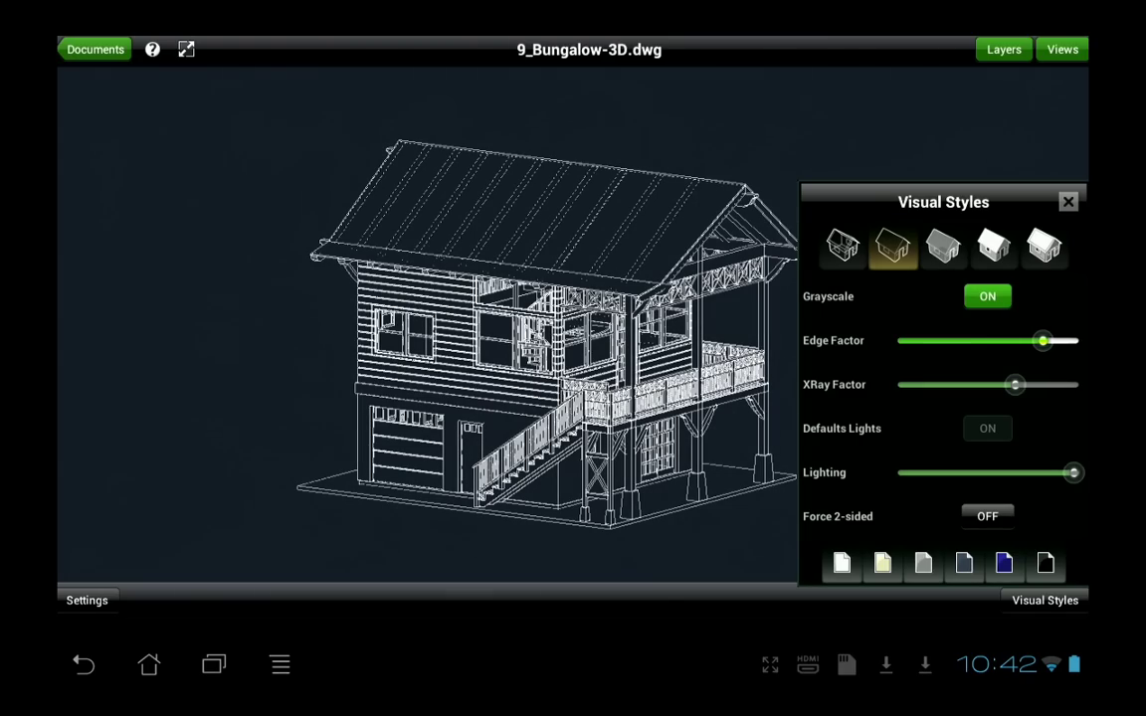
Step: Switch to full-colour shaded rendering with edge lines and adjust the edge strength
click(992, 245)
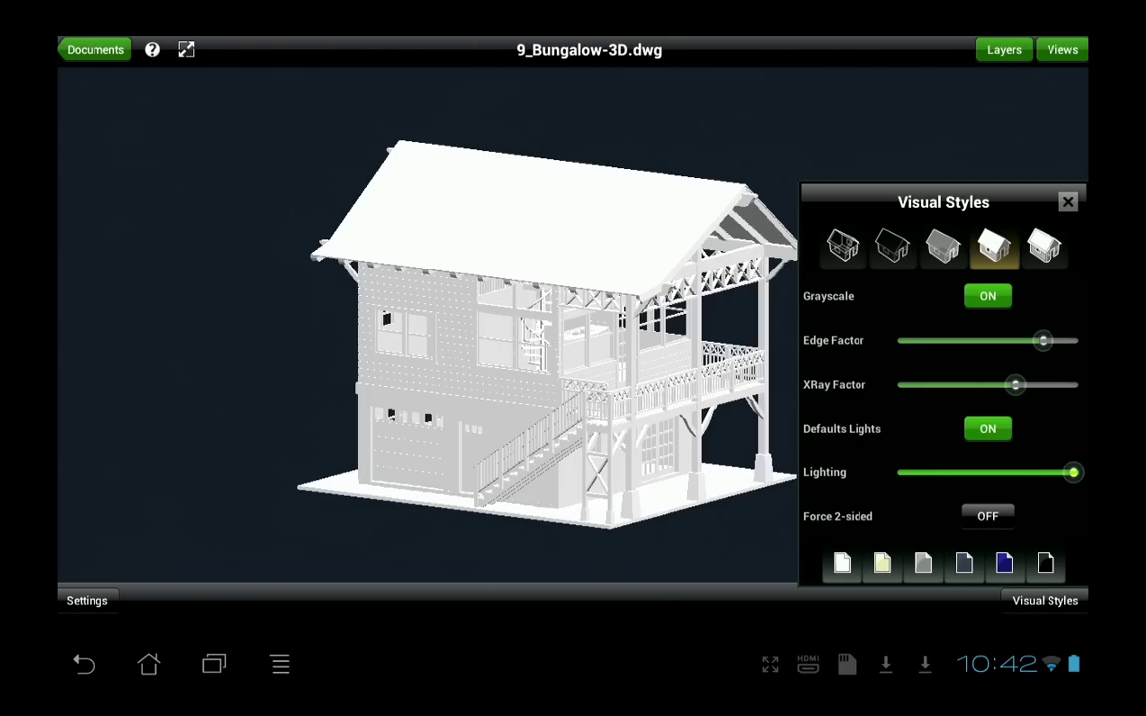
click(986, 296)
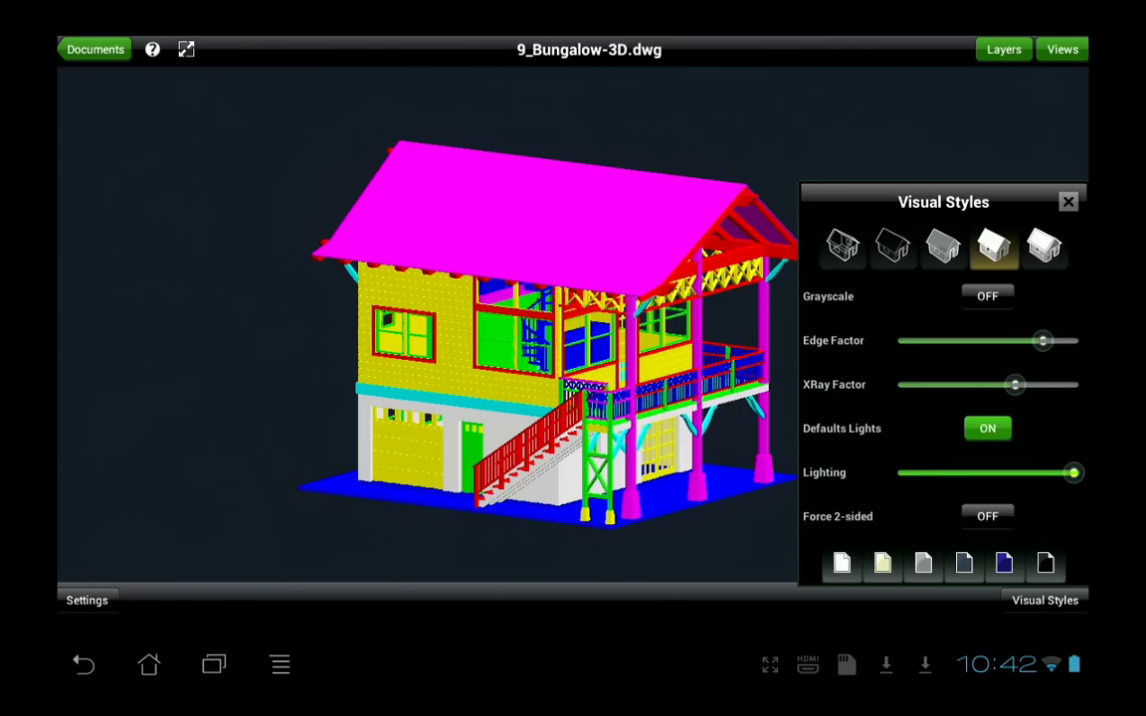
click(1044, 246)
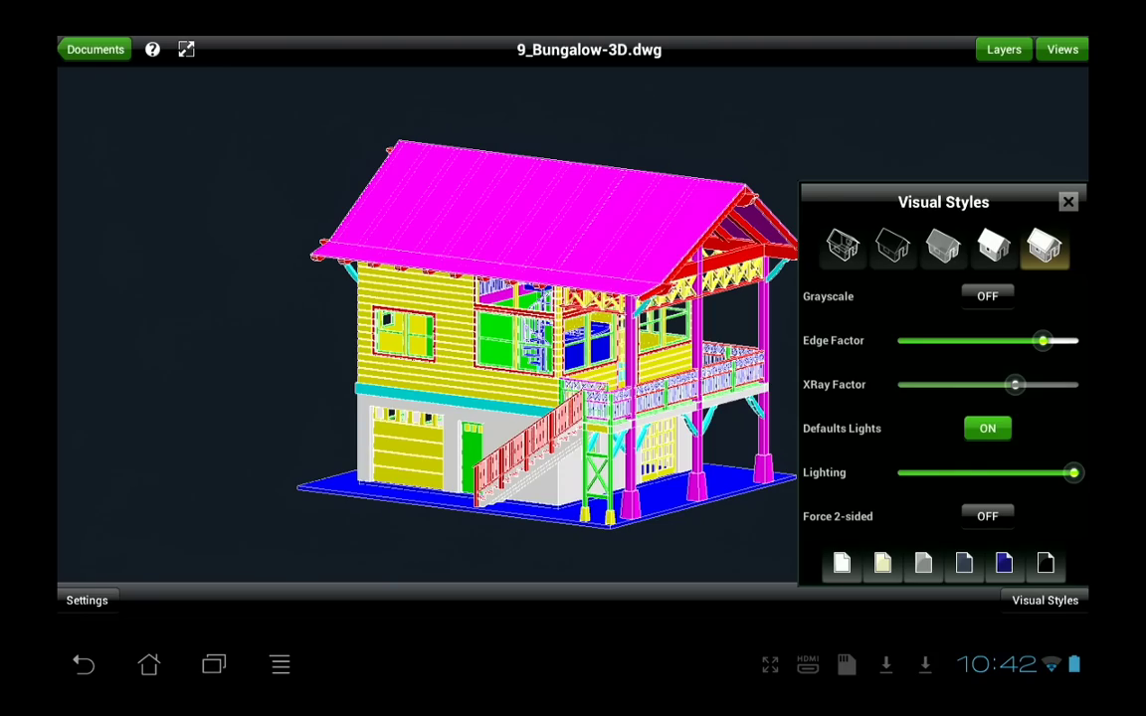
mouse_move(1041, 340)
mouse_down()
mouse_move(1030, 341)
mouse_move(1057, 340)
mouse_move(1017, 340)
mouse_up()
click(1067, 202)
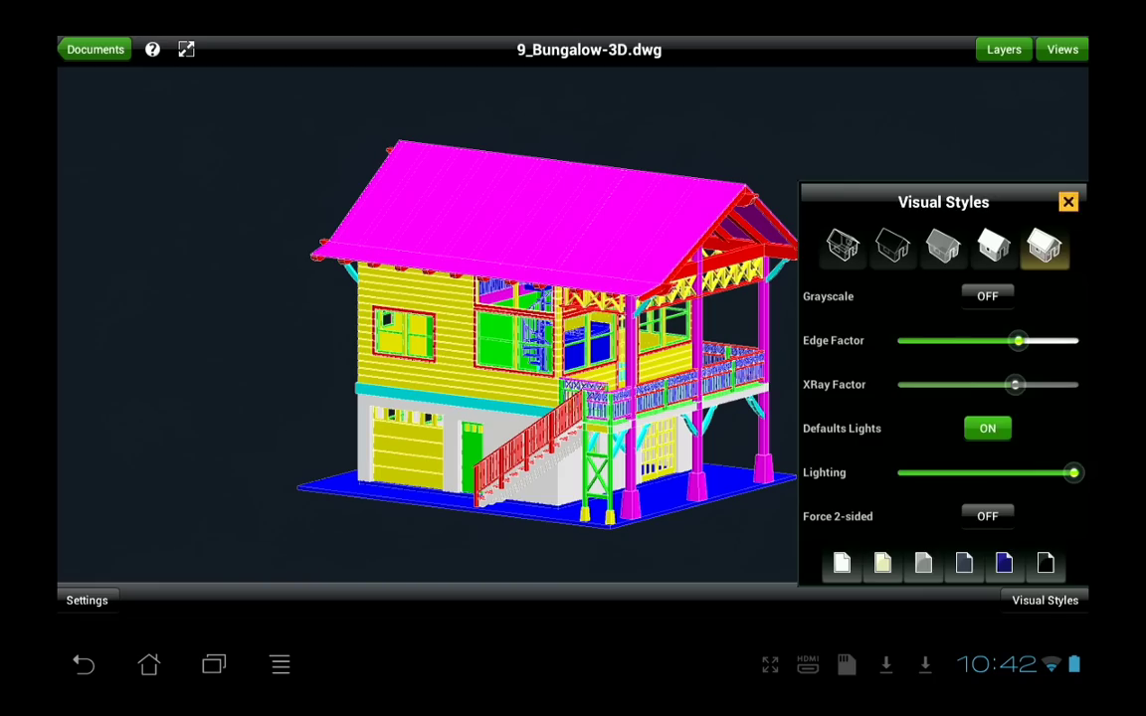
Step: In the layer list, hide 3D-LOFTFLR, 3D-POSTBASE2, 3d-roof-beam, 3d-intwall and 3d-gardoor
click(1003, 48)
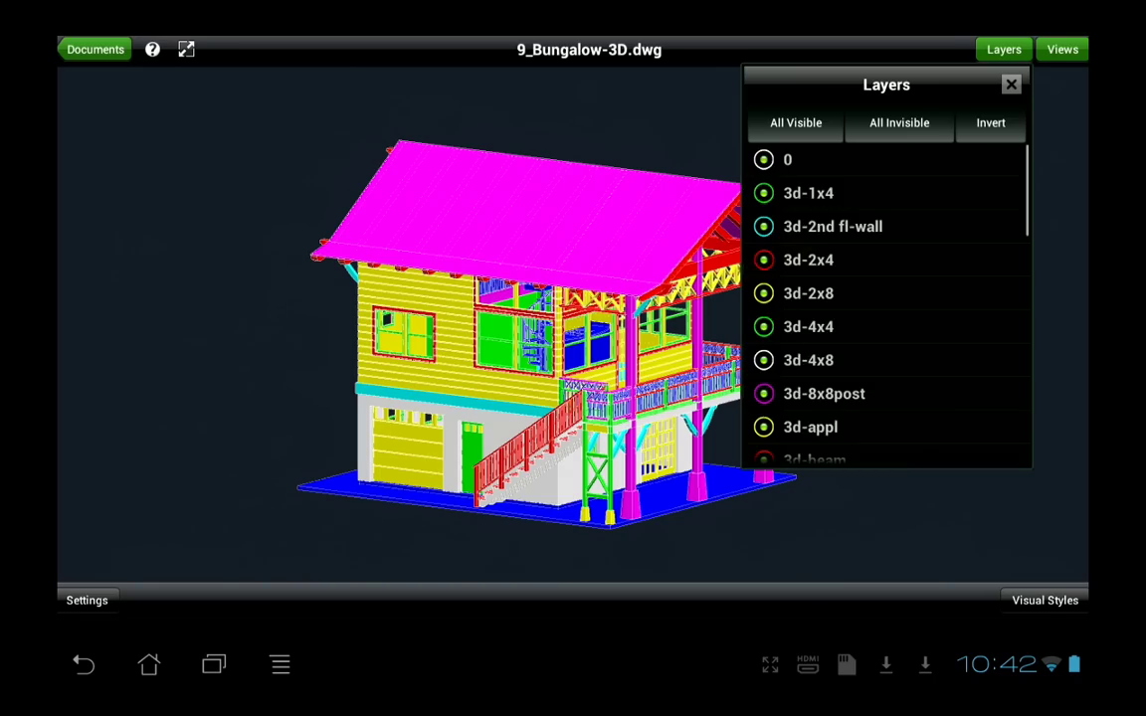
scroll(885, 298, down, 5)
scroll(885, 298, down, 10)
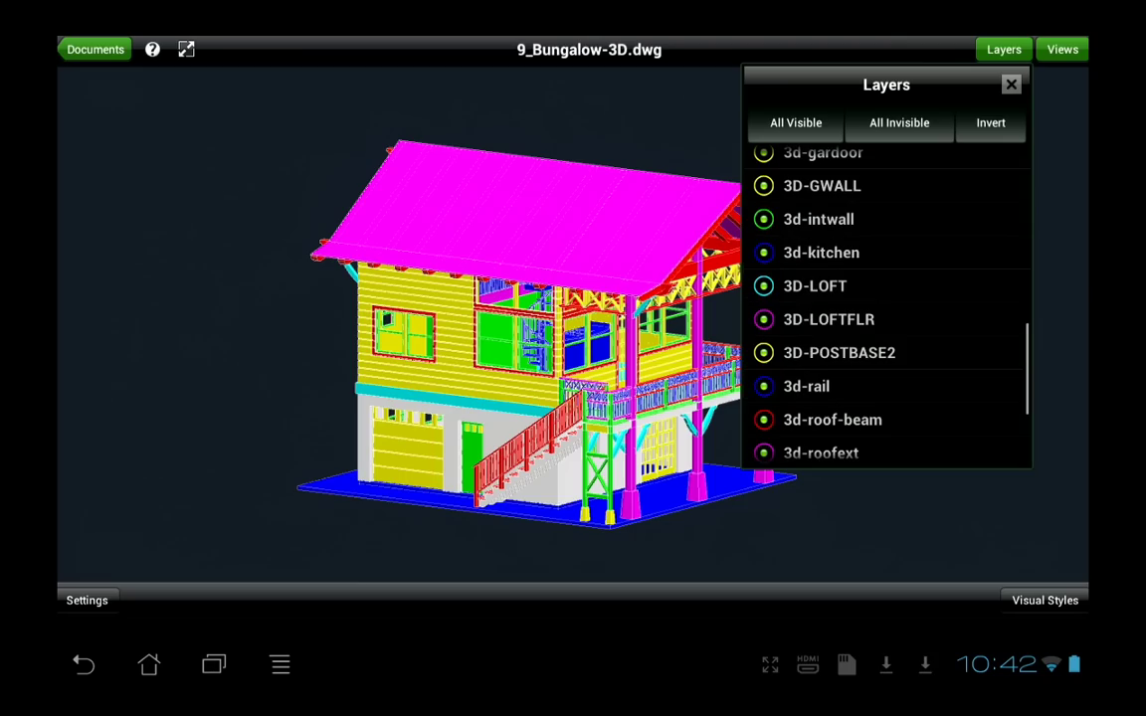
click(829, 320)
click(838, 353)
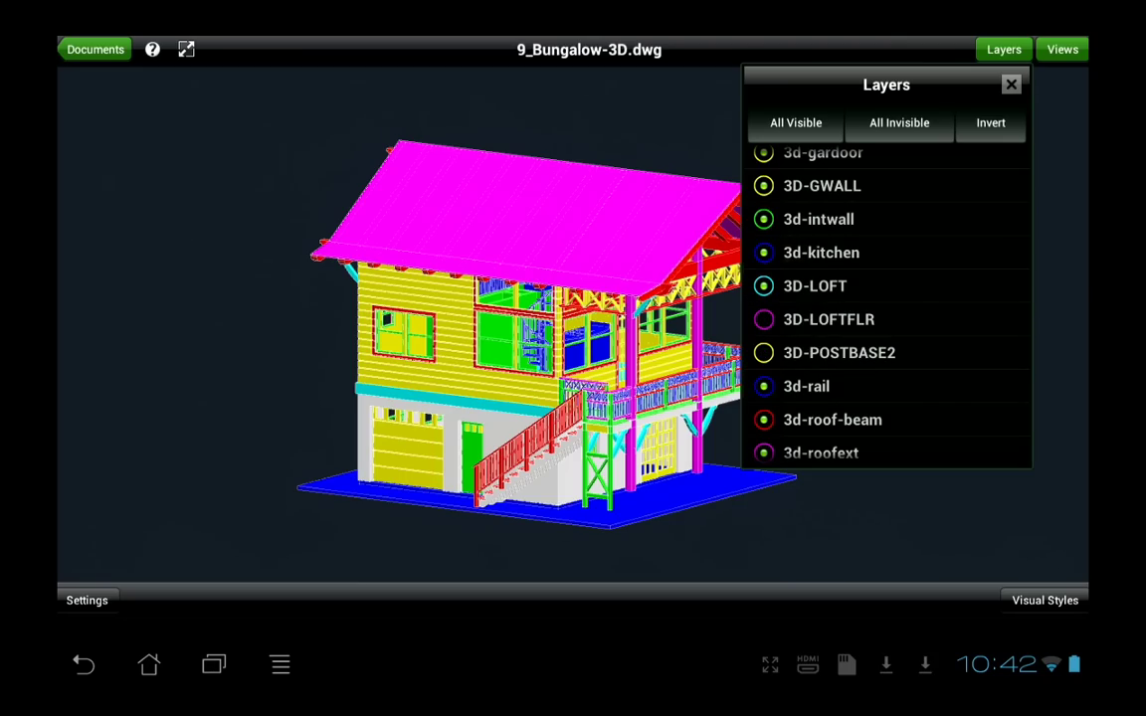
click(831, 420)
click(817, 219)
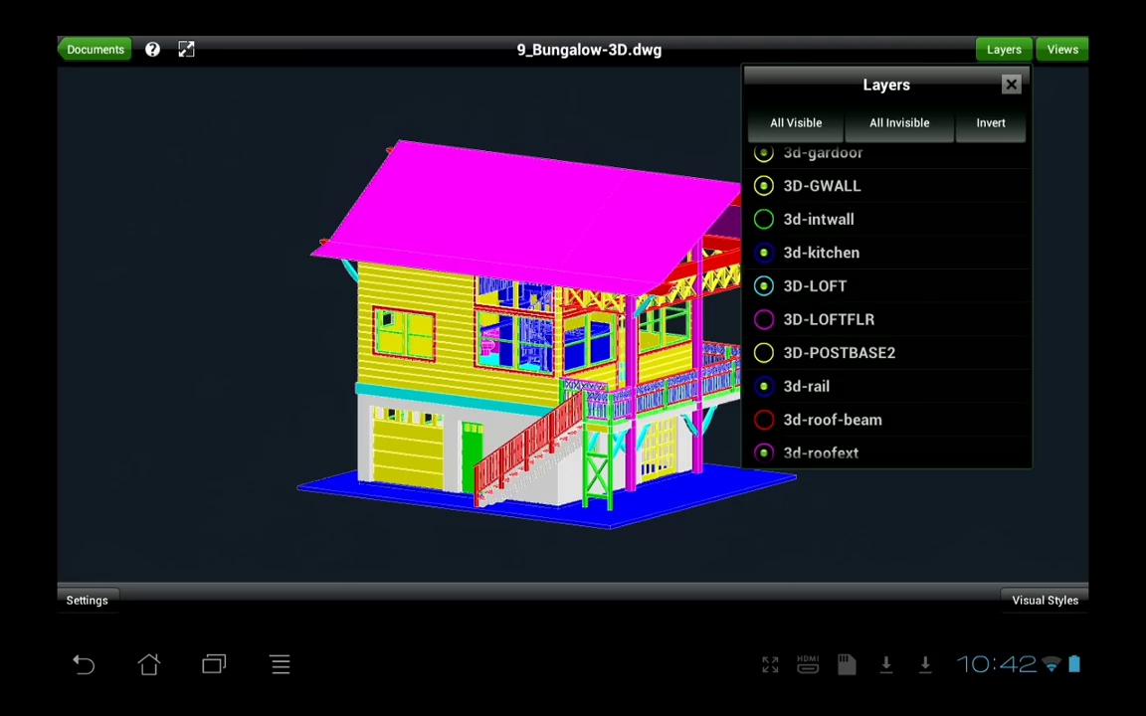
click(822, 153)
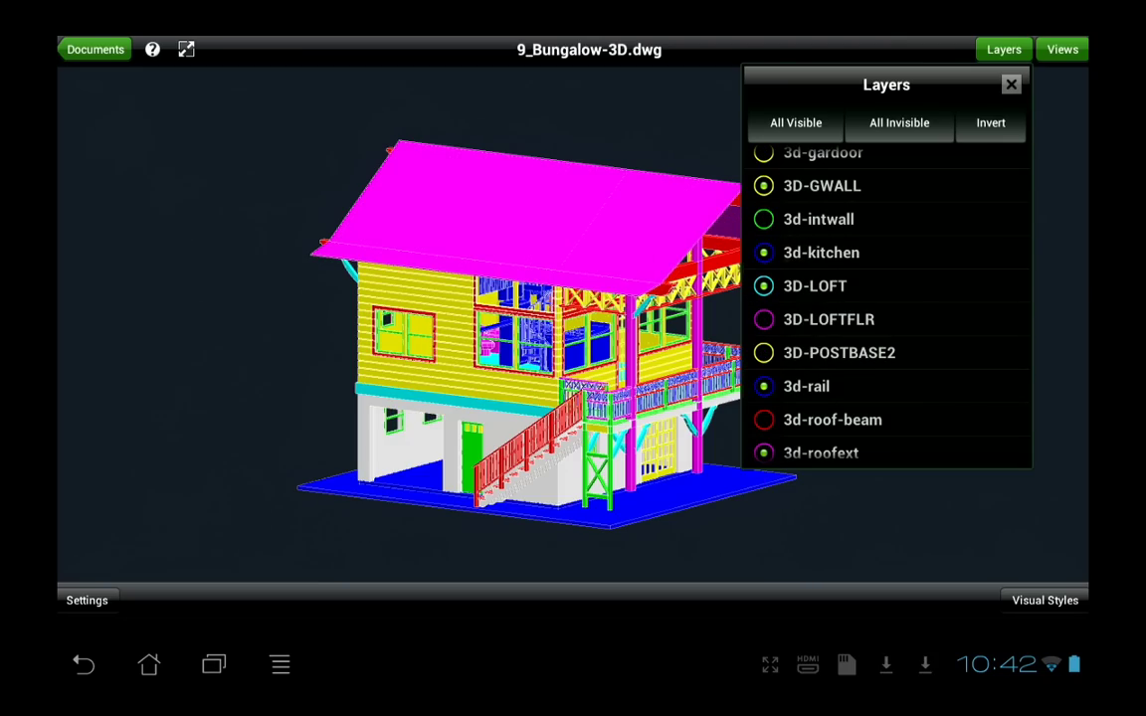
click(1010, 84)
Step: Apply the X-ray visual style in grayscale, then show the layer list again
click(1044, 599)
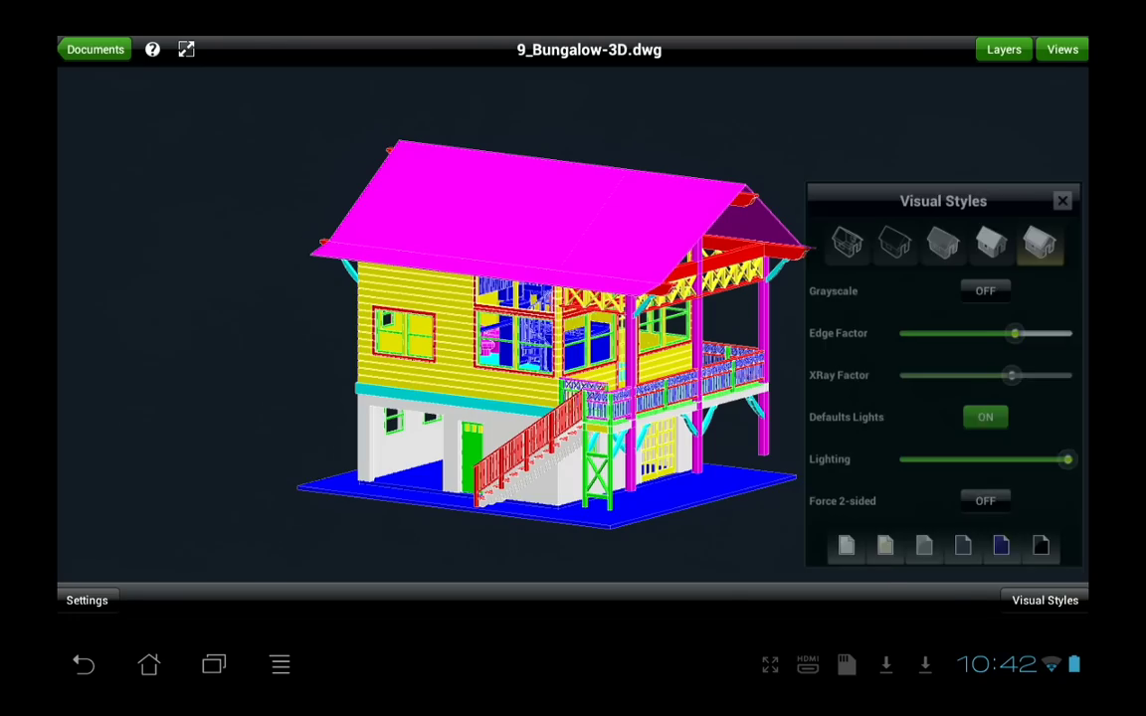
click(943, 245)
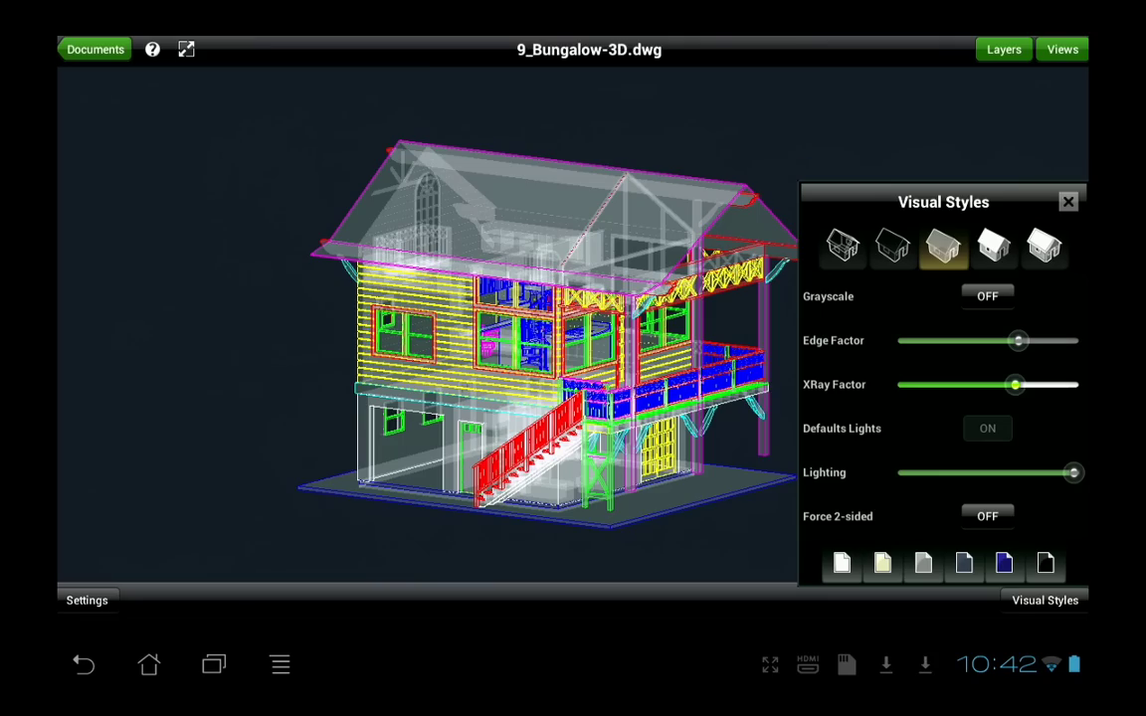
click(987, 296)
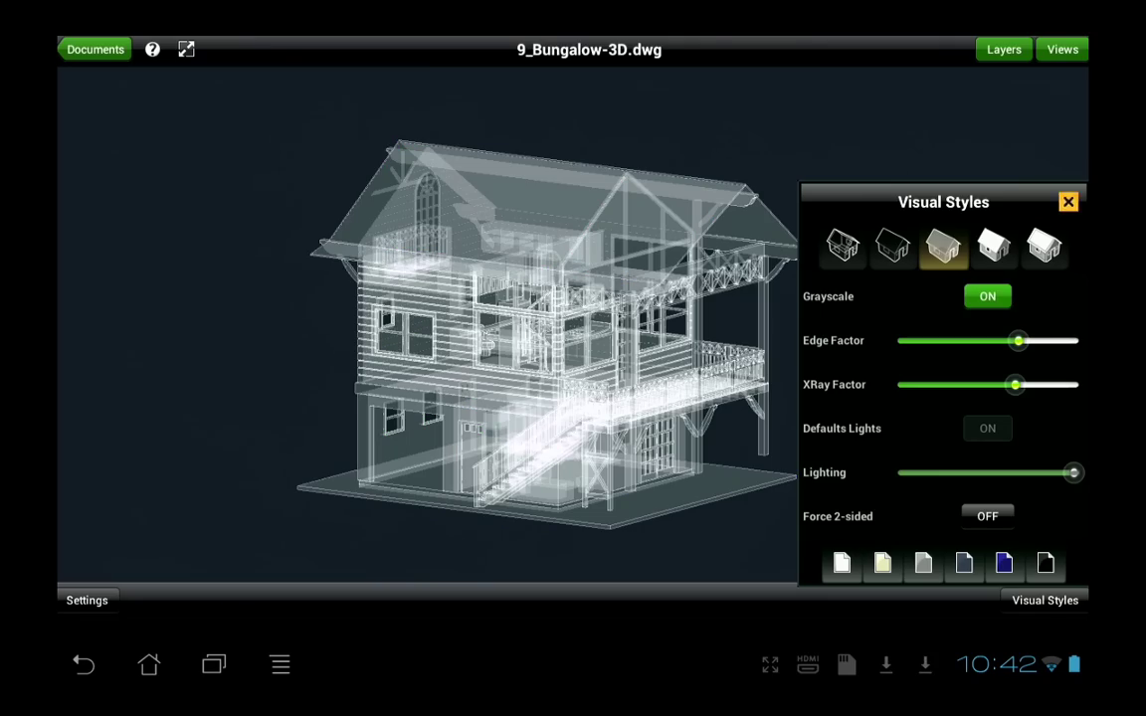
click(1067, 202)
click(1062, 49)
click(1069, 82)
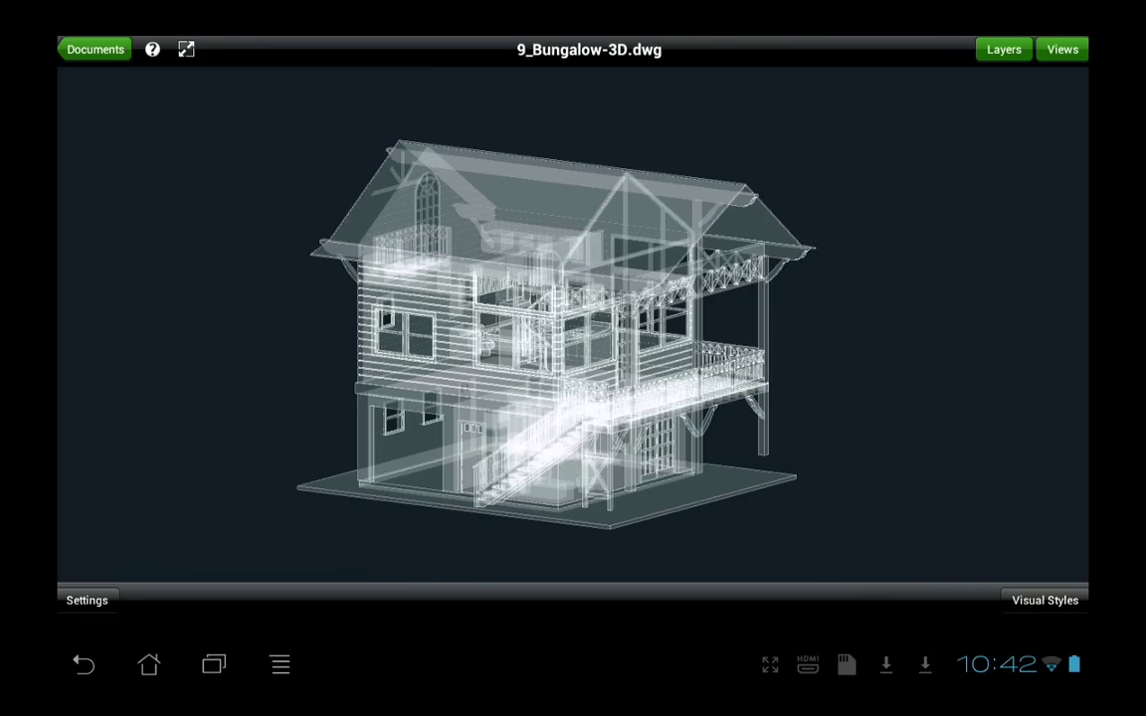
click(1003, 49)
Step: Hide 3d-4x8, 3d-2x4, 3d-1x4 and 3d-floortrim, then test Invert, All Invisible and All Visible
click(808, 360)
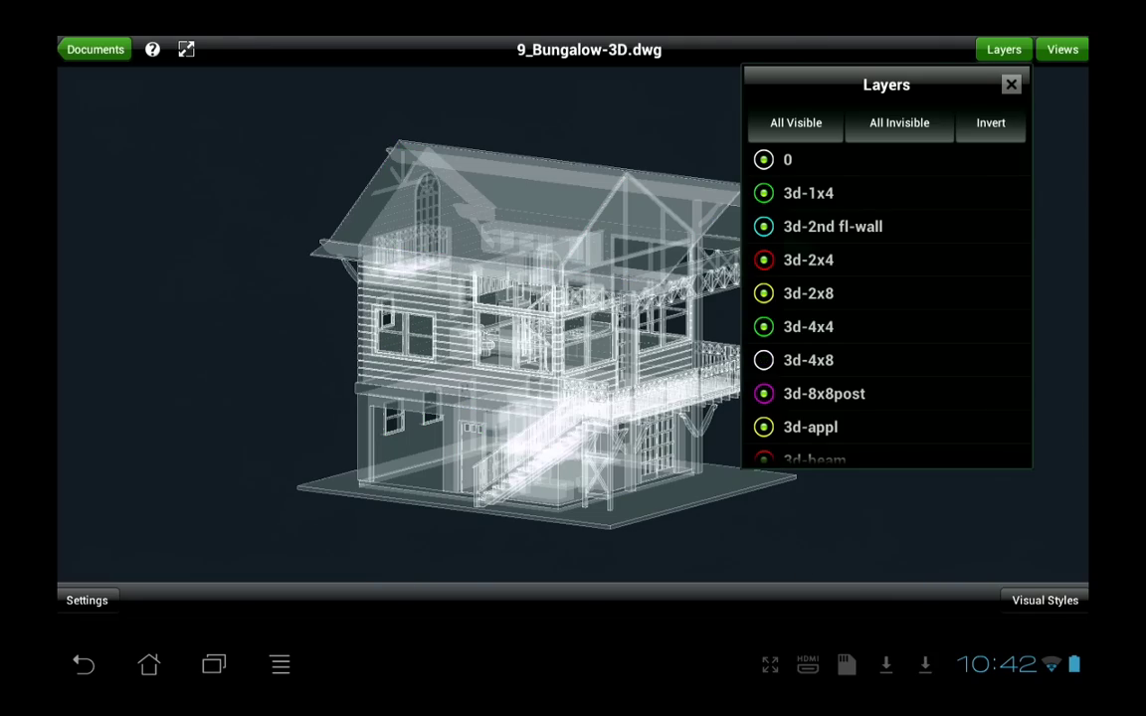
click(808, 260)
click(808, 193)
scroll(885, 298, down, 5)
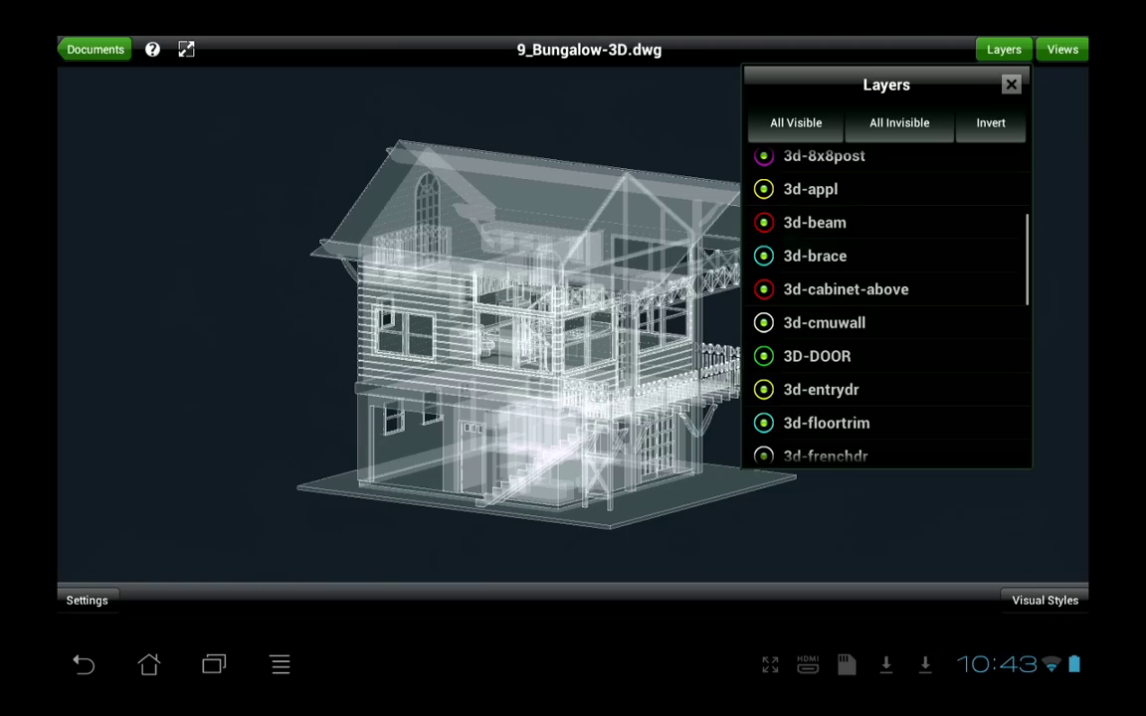
scroll(885, 298, down, 4)
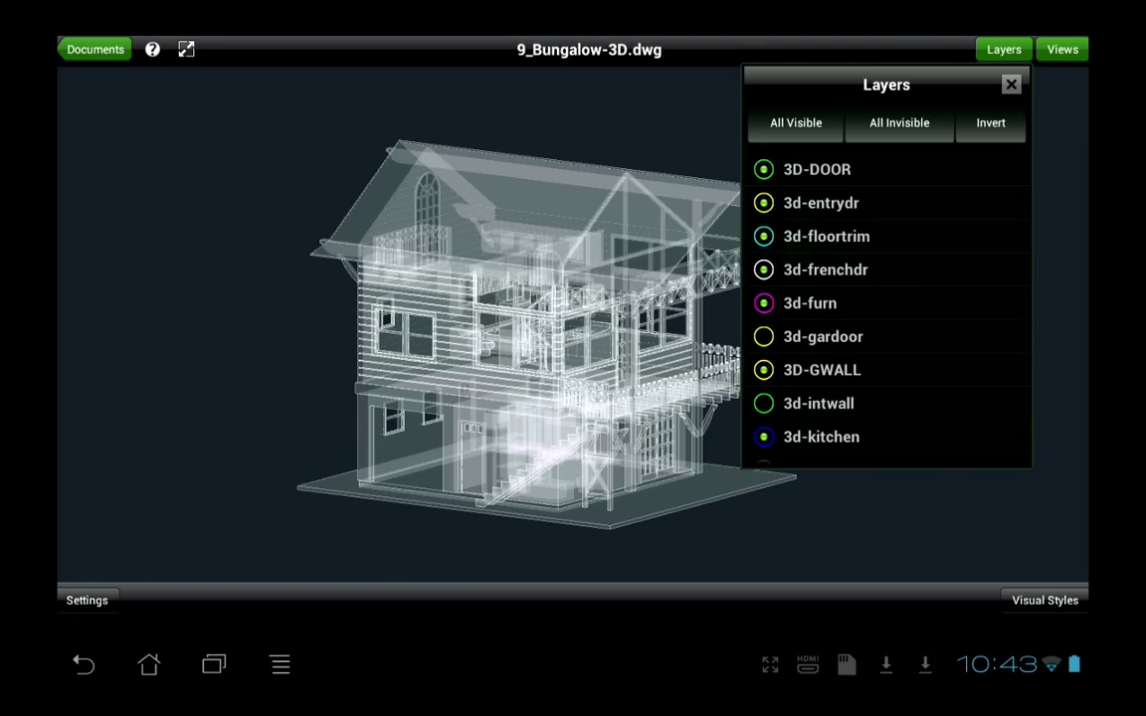
click(808, 236)
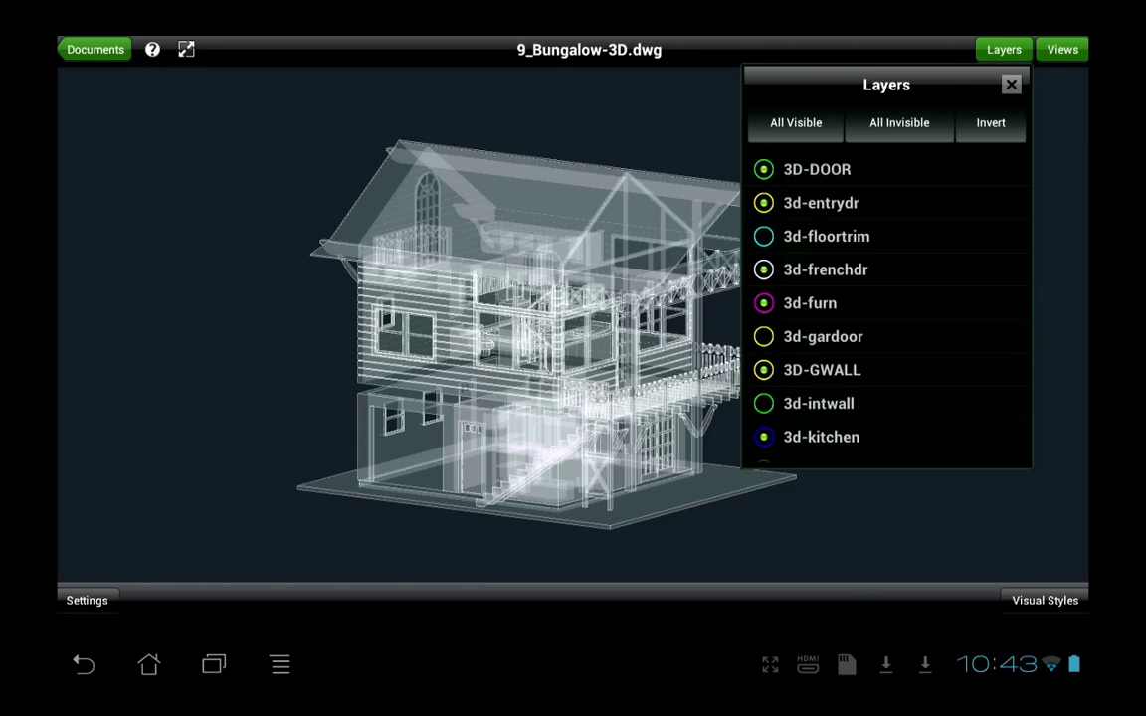
click(991, 123)
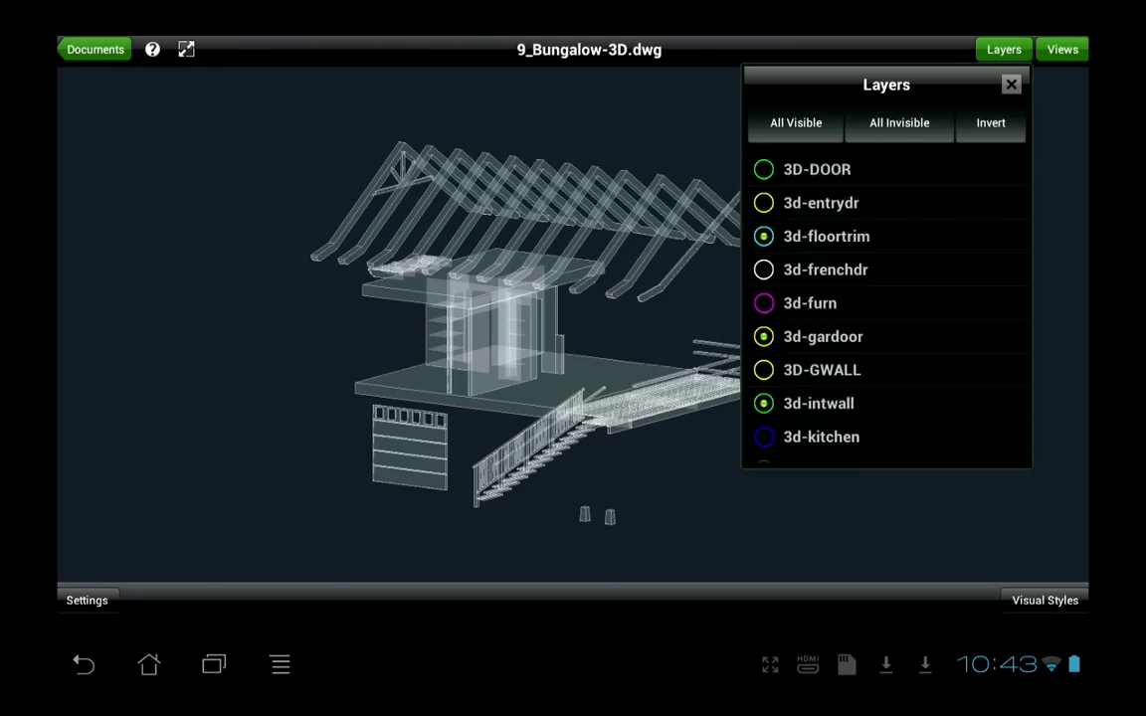
click(899, 122)
click(796, 123)
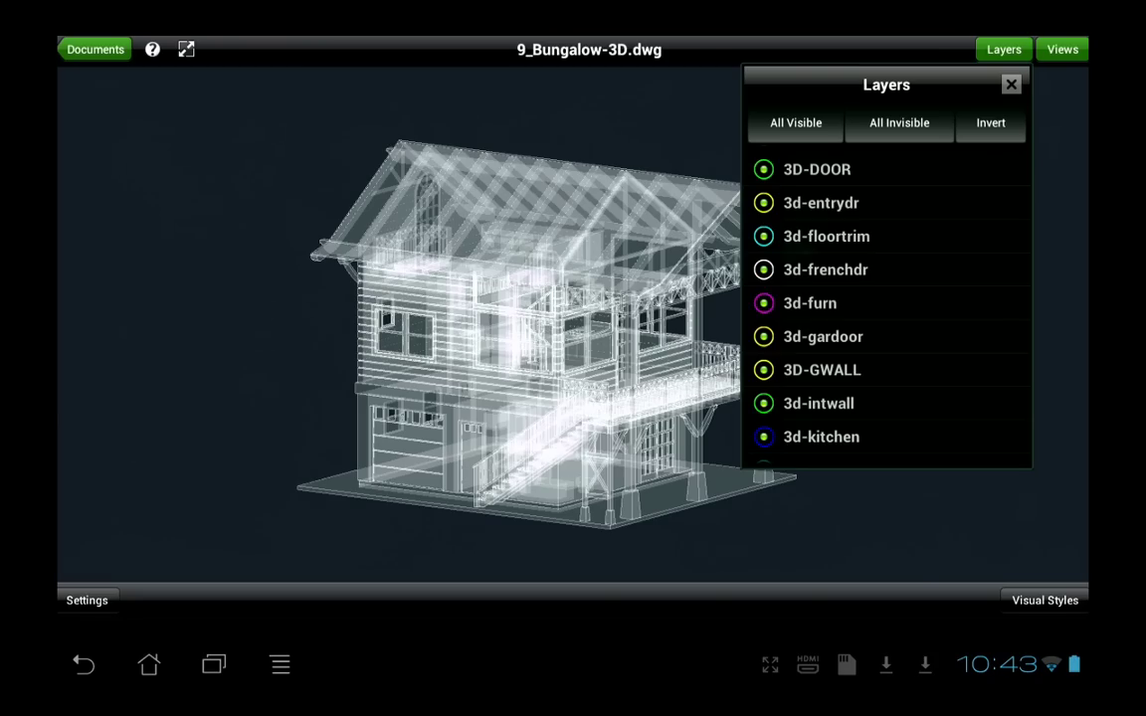
Step: Hide the 3d-furn, 3d-rail and 3d-kitchen layers, invert visibility twice, and close the list
click(810, 302)
drag(885, 418, 885, 248)
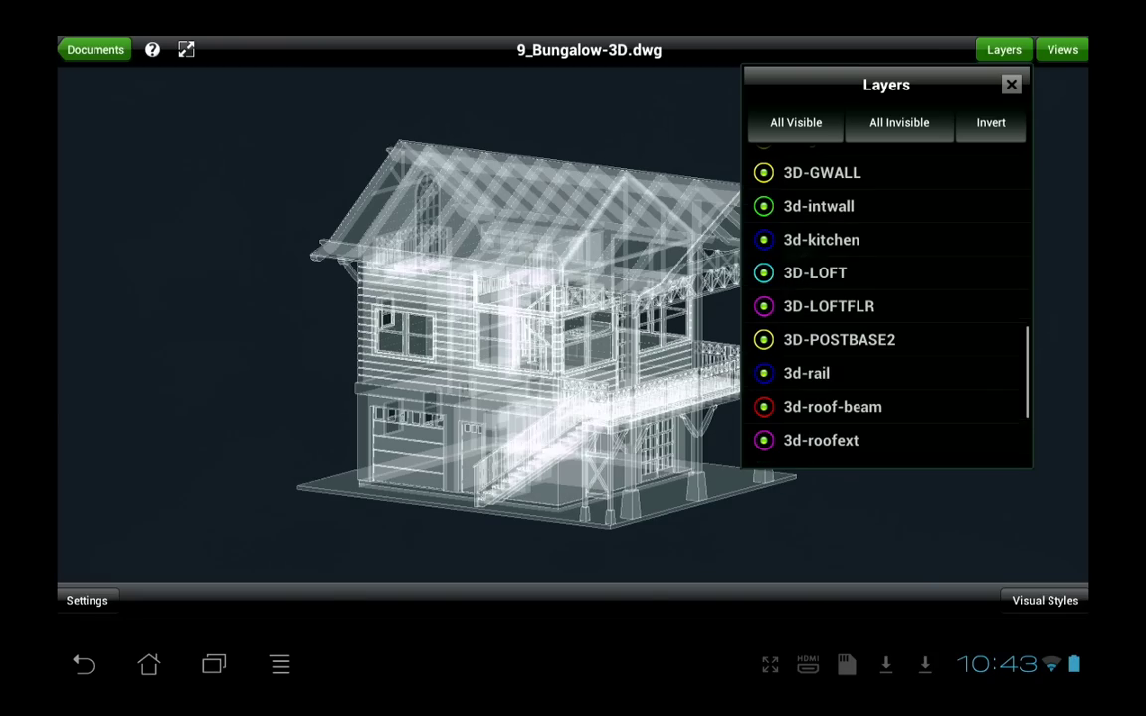
click(805, 373)
click(810, 240)
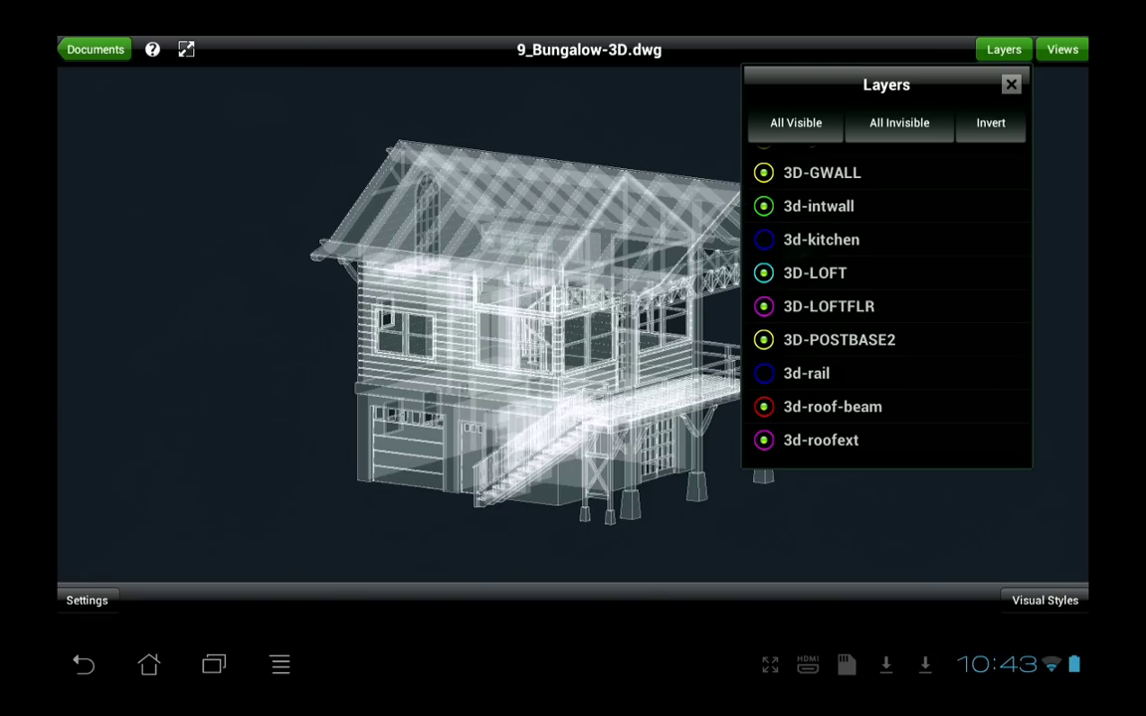
click(990, 122)
click(990, 122)
click(1010, 85)
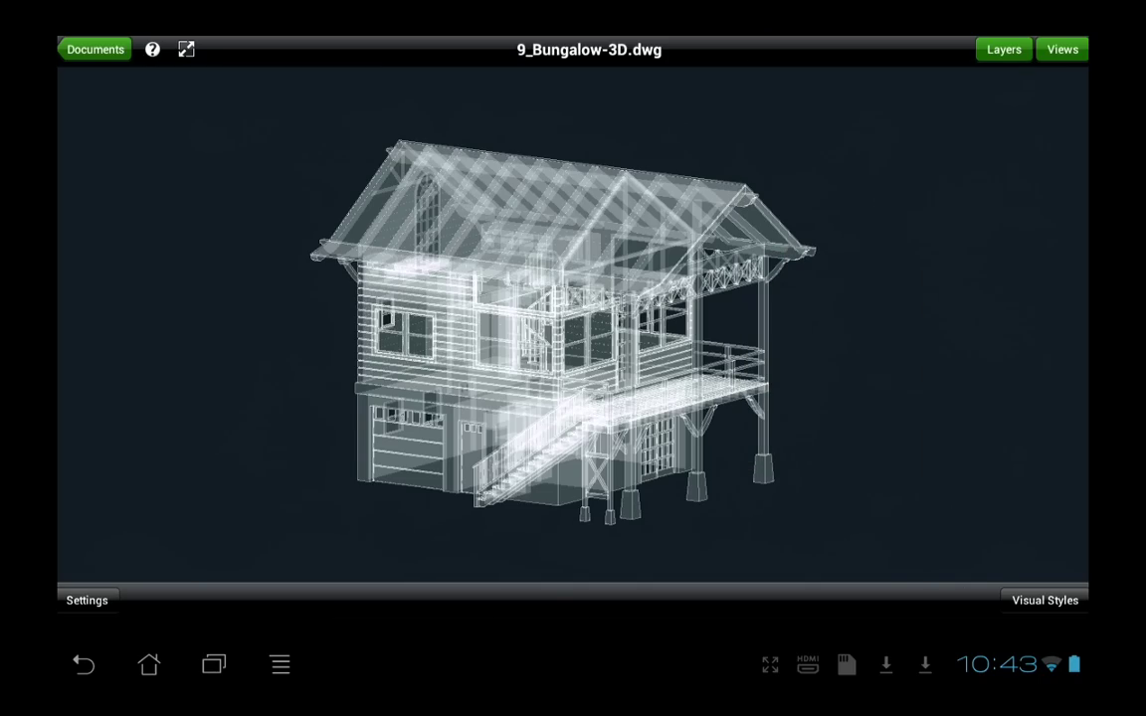
Step: Go full-screen, orbit the X-ray bungalow around its vertical axis, then exit full-screen
click(186, 49)
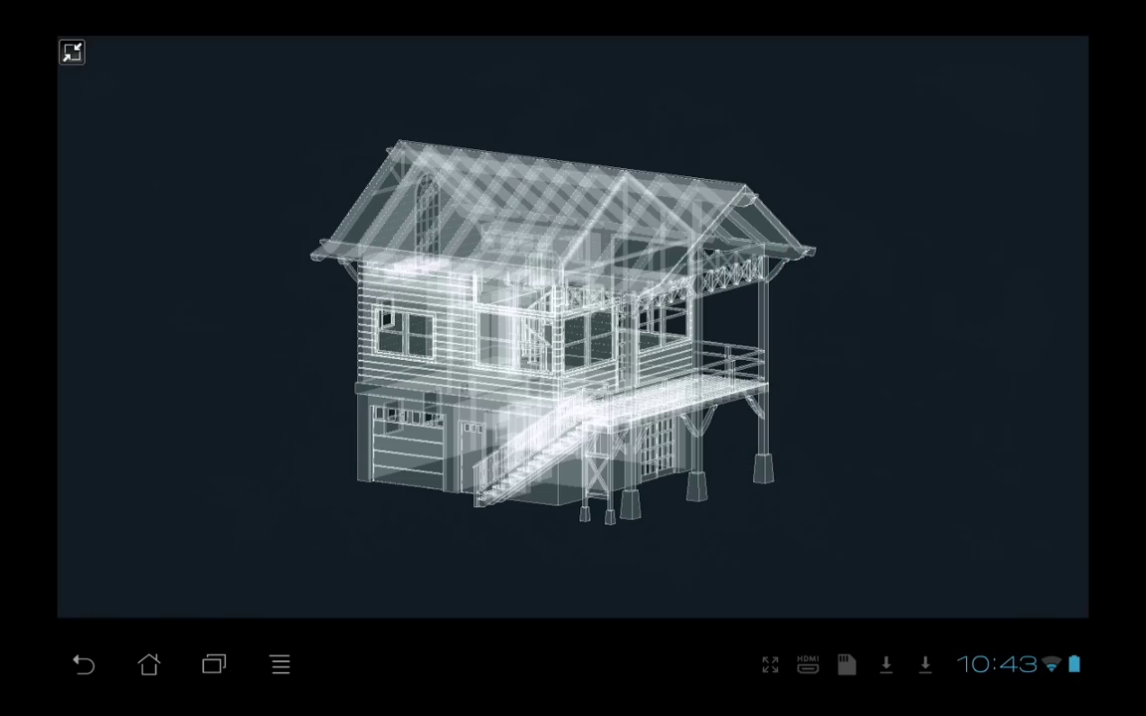
drag(398, 329, 855, 328)
drag(448, 328, 746, 328)
mouse_move(448, 328)
mouse_down()
mouse_move(646, 328)
mouse_move(596, 299)
mouse_move(746, 329)
mouse_move(617, 328)
mouse_move(676, 329)
mouse_up()
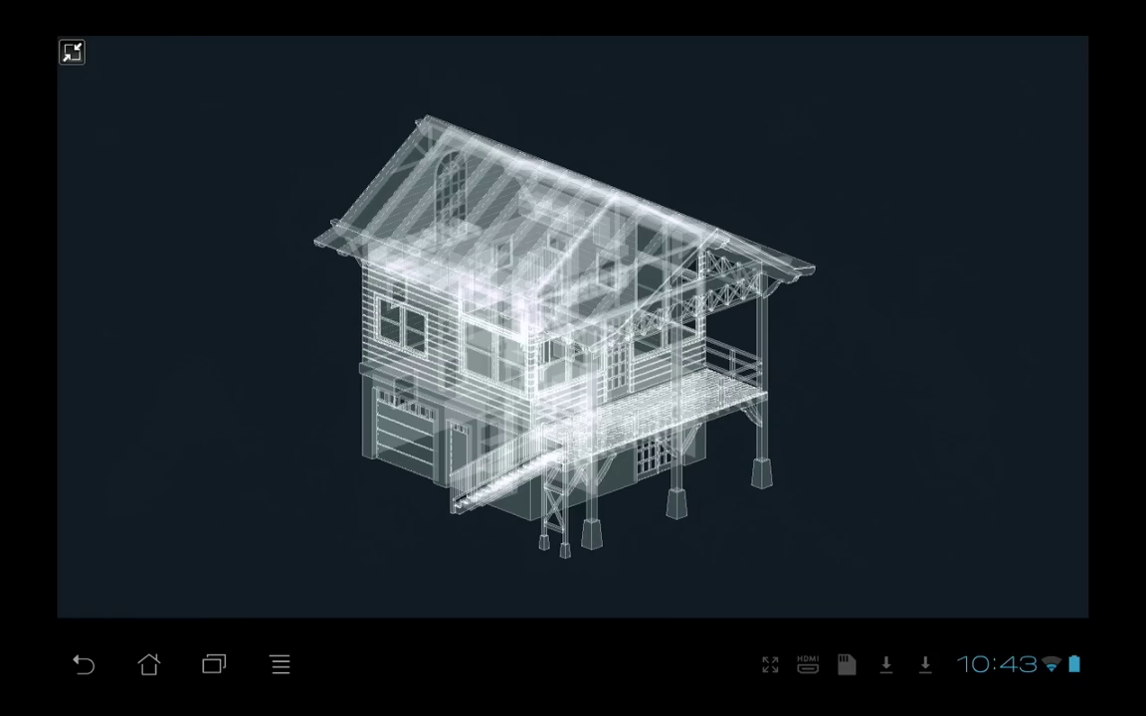
click(71, 52)
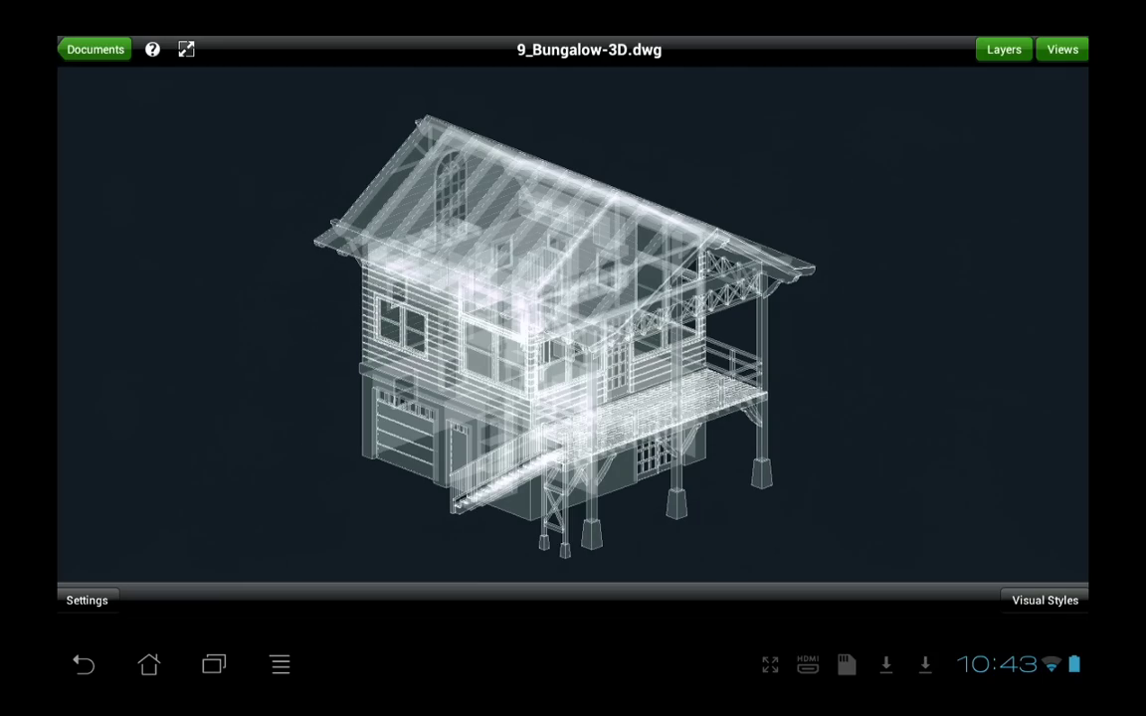
click(152, 48)
Step: Follow the About dialog's Learn More link, cancel the browser chooser, and close About
click(316, 366)
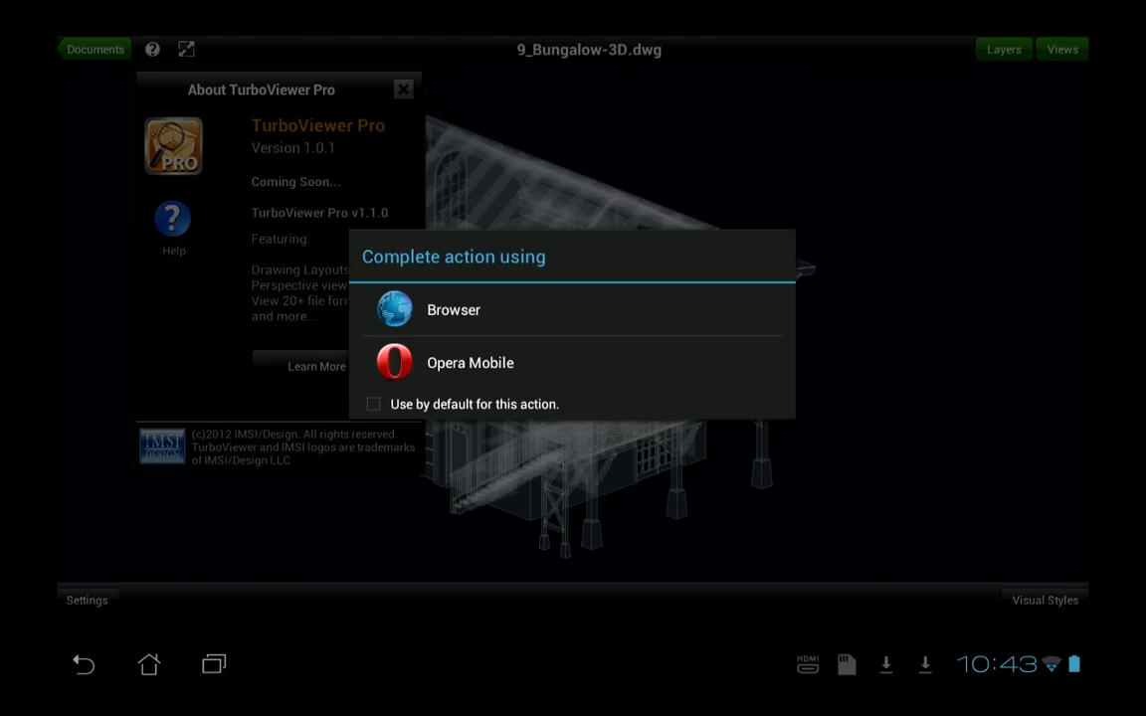
key(Escape)
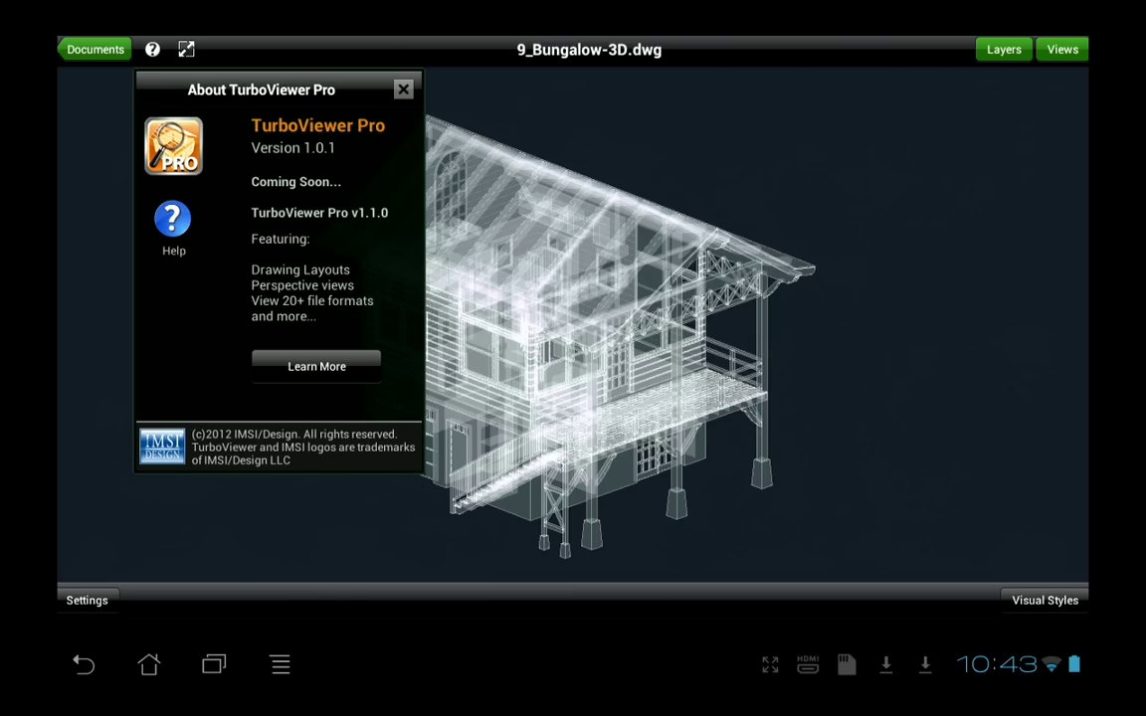
key(Escape)
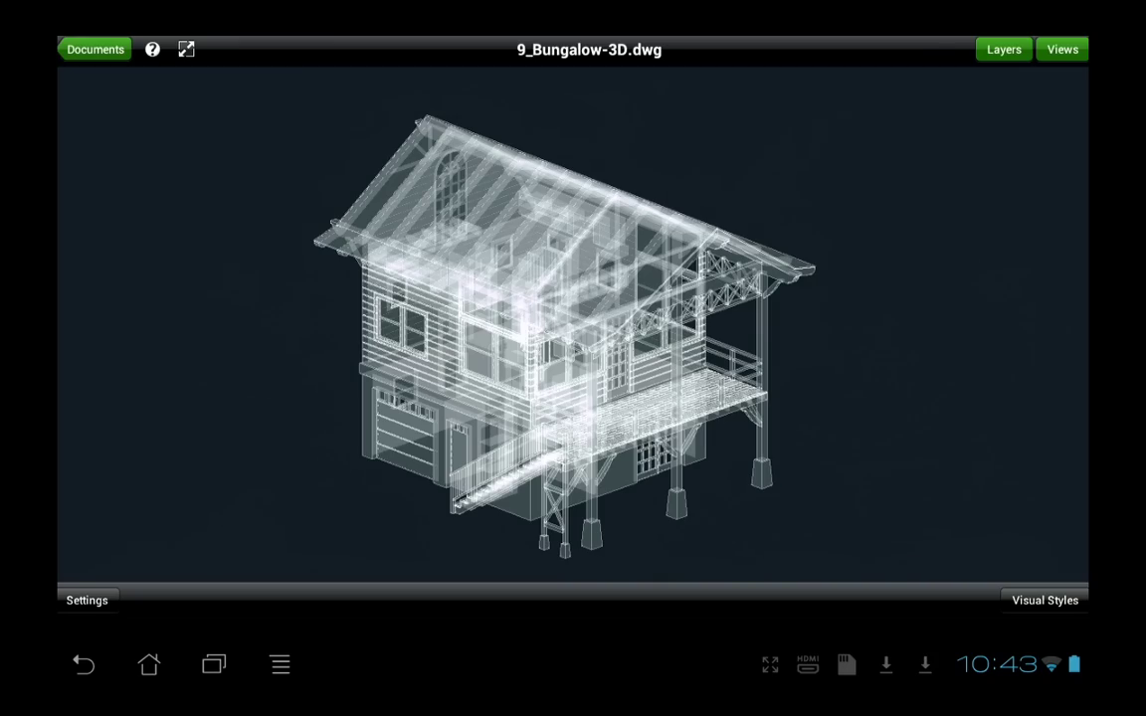
click(87, 600)
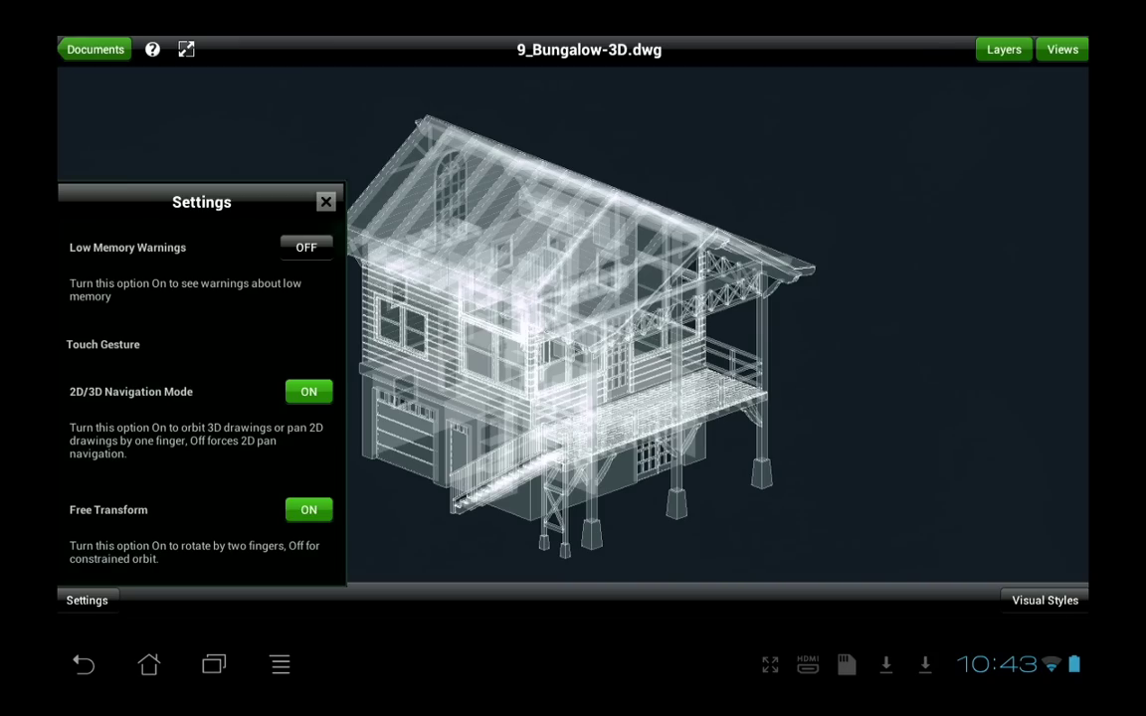
key(Escape)
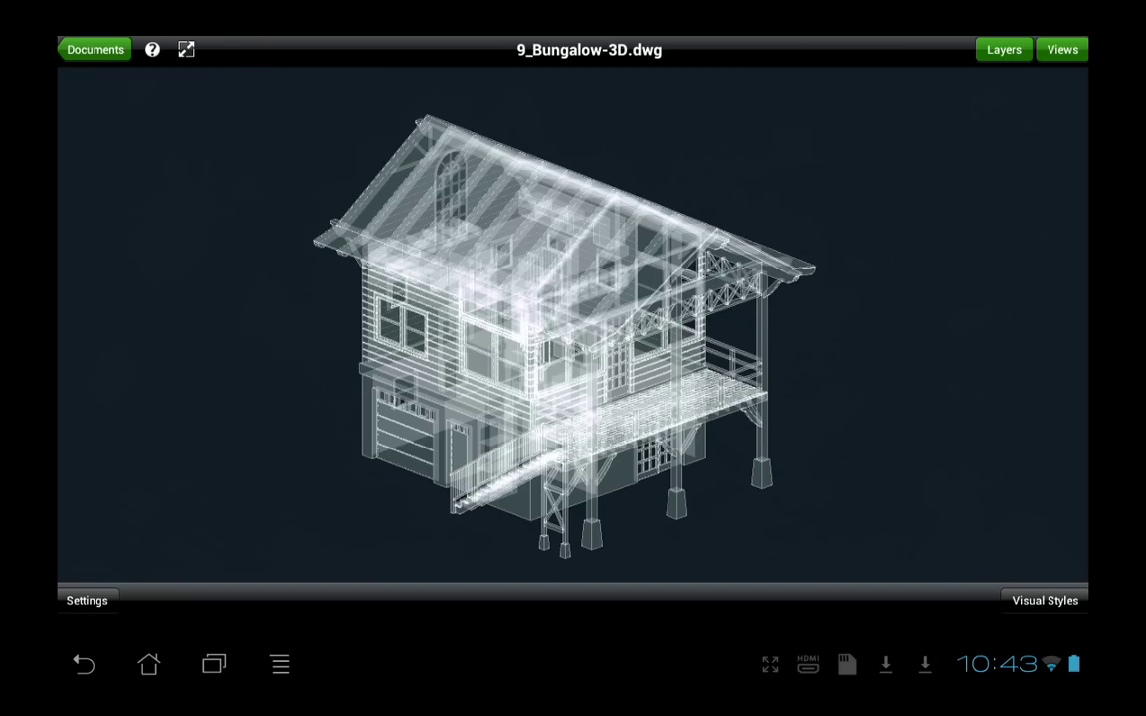